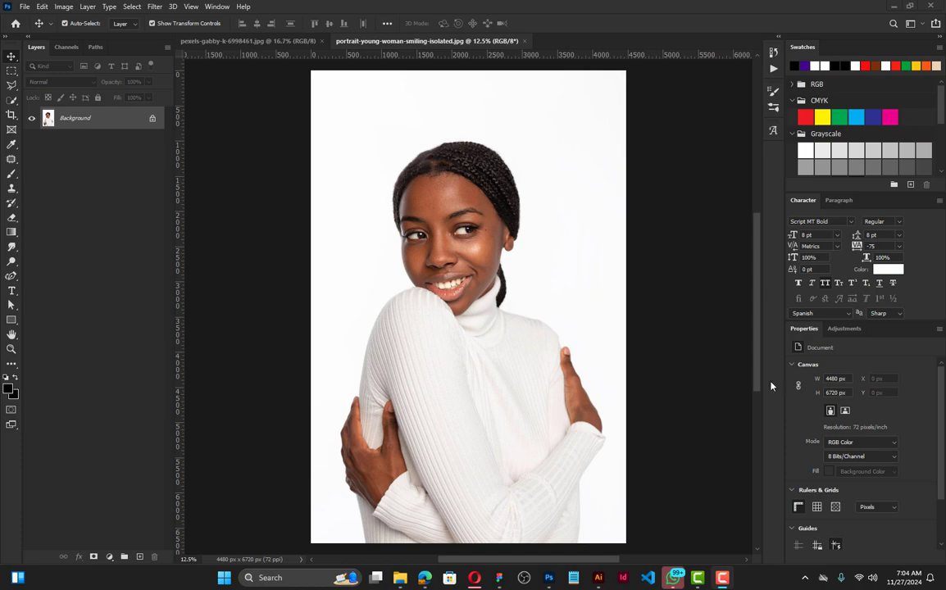
click(425, 579)
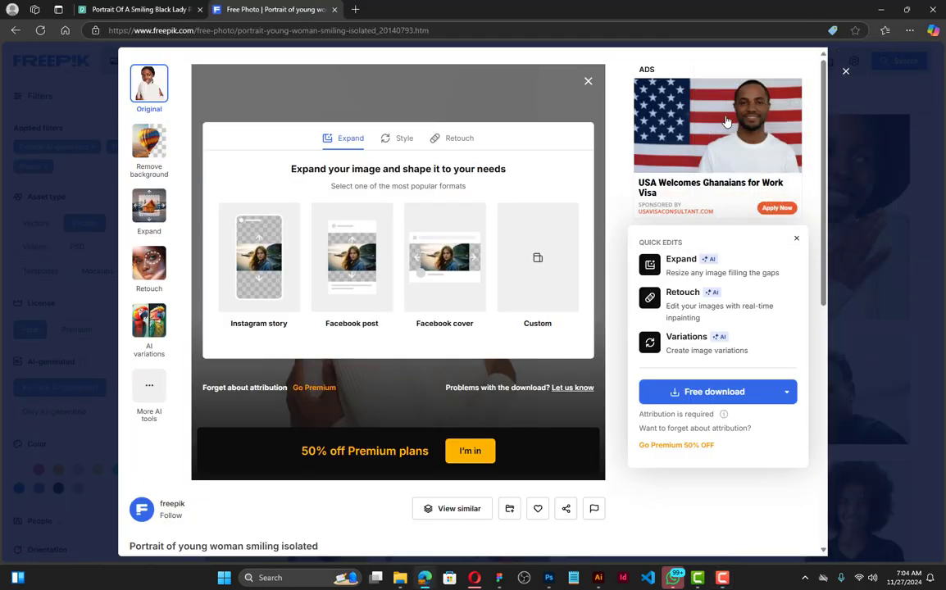
click(846, 72)
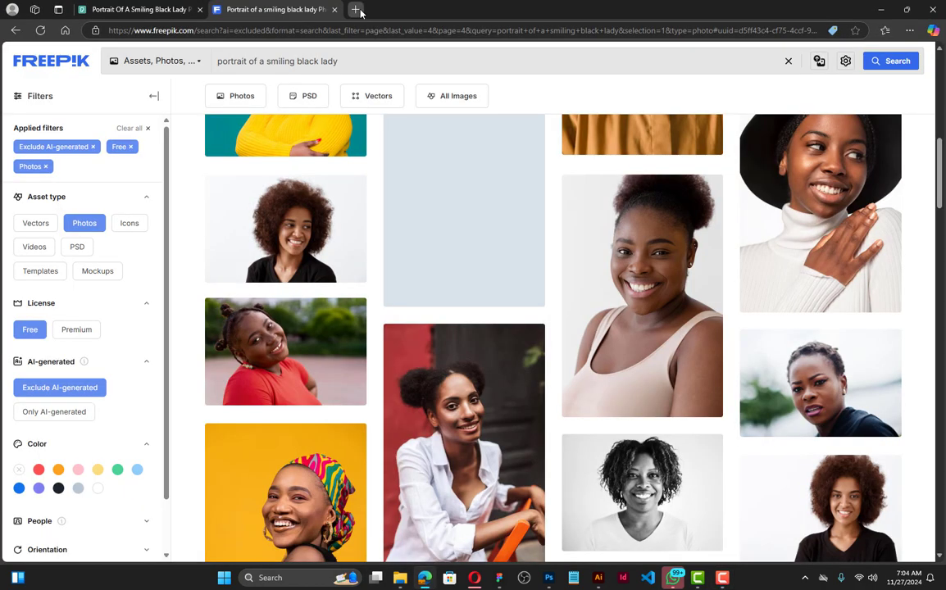
click(356, 10)
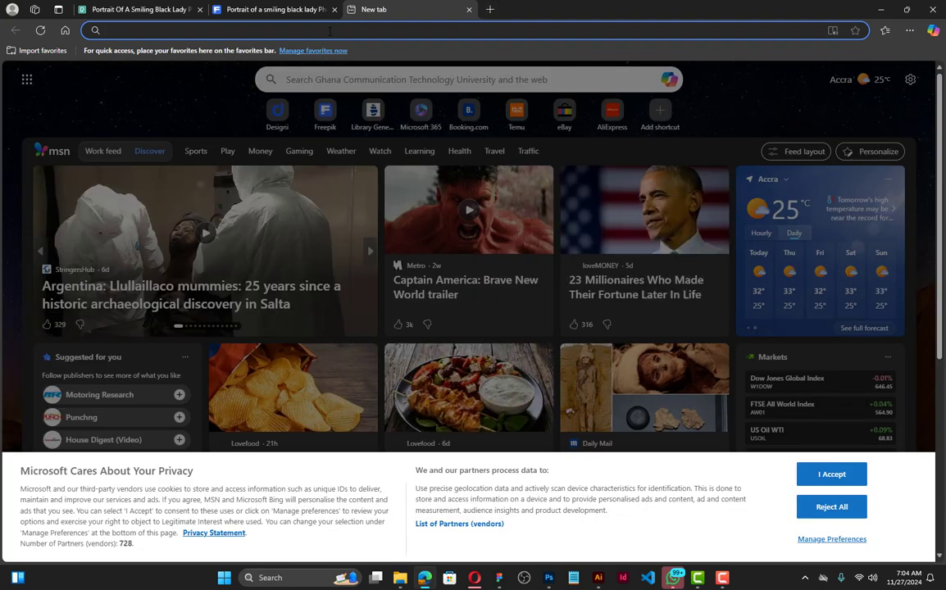
text(www.pixelcut.a)
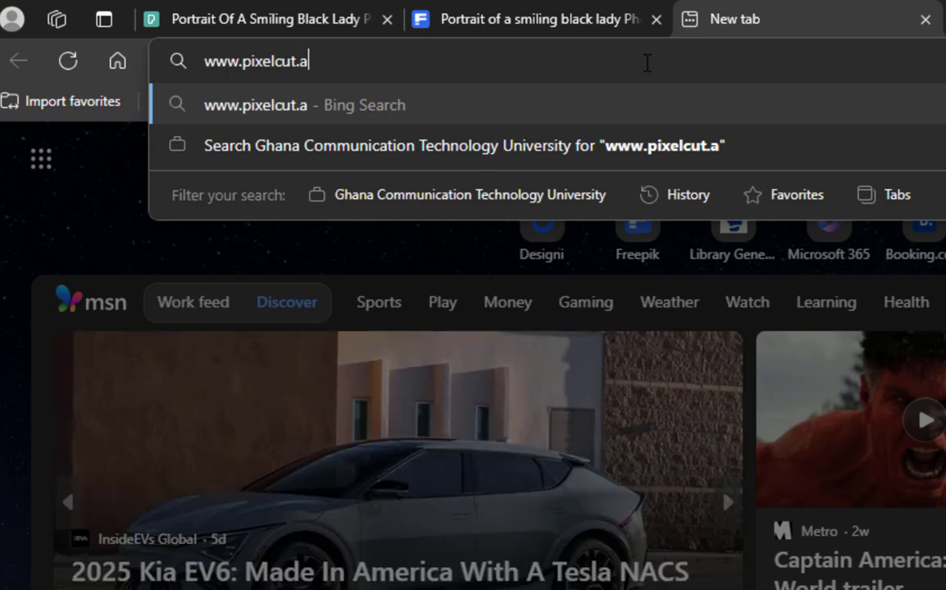
text(l)
key(Return)
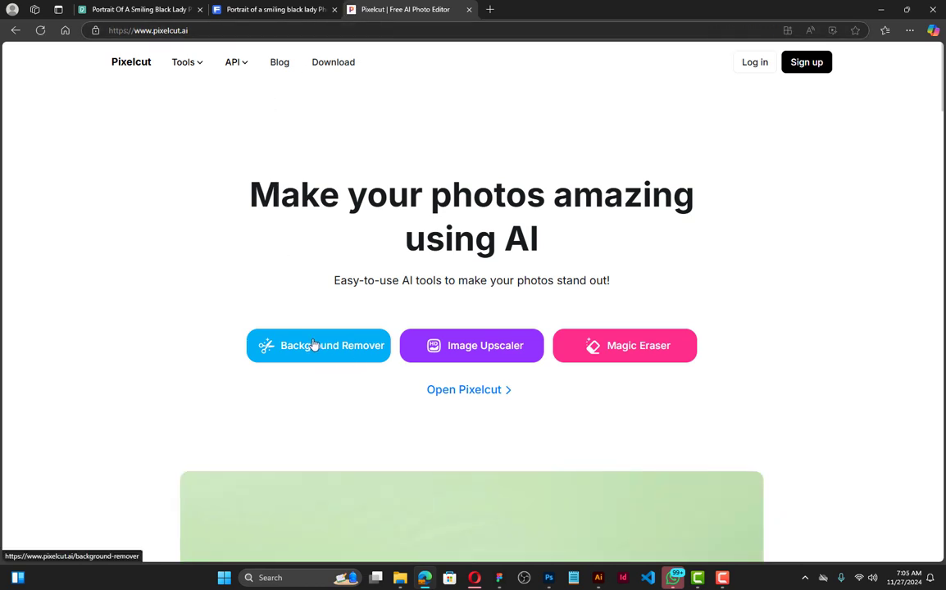
- Open Pixelcut's Background Remover and upload portrait-young-woman-smiling-isolated.jpg from the Downloads folder
click(313, 345)
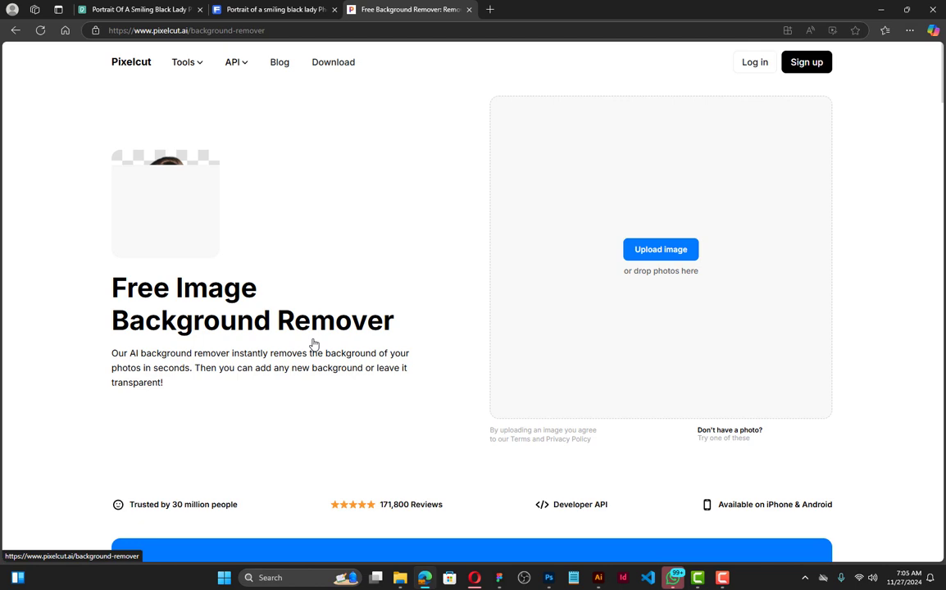
click(662, 253)
click(54, 129)
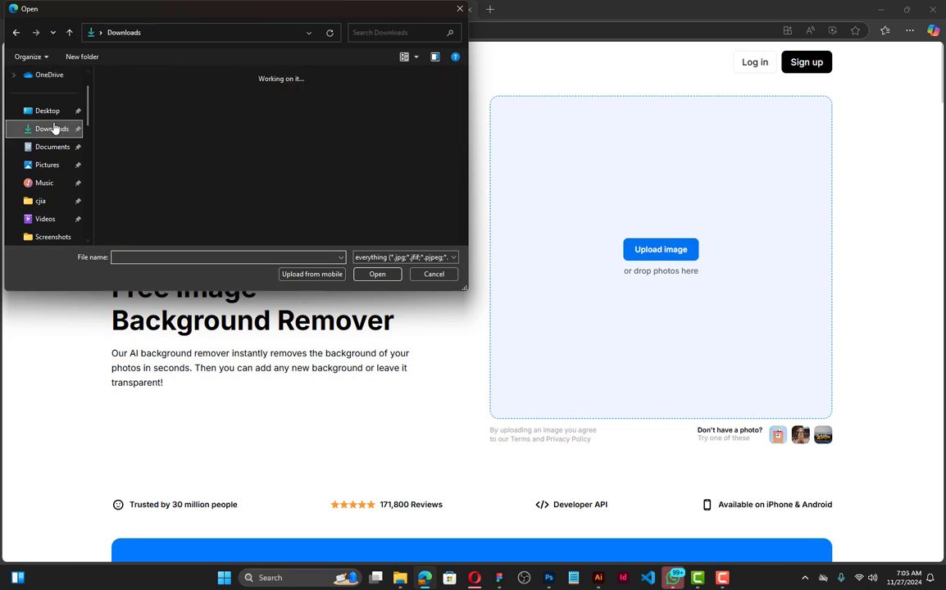
click(141, 95)
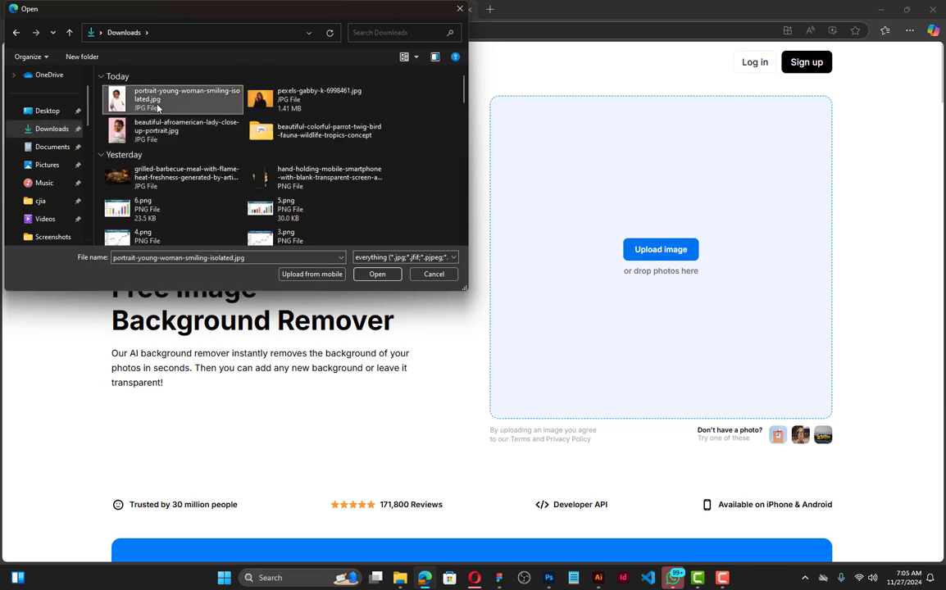
click(391, 276)
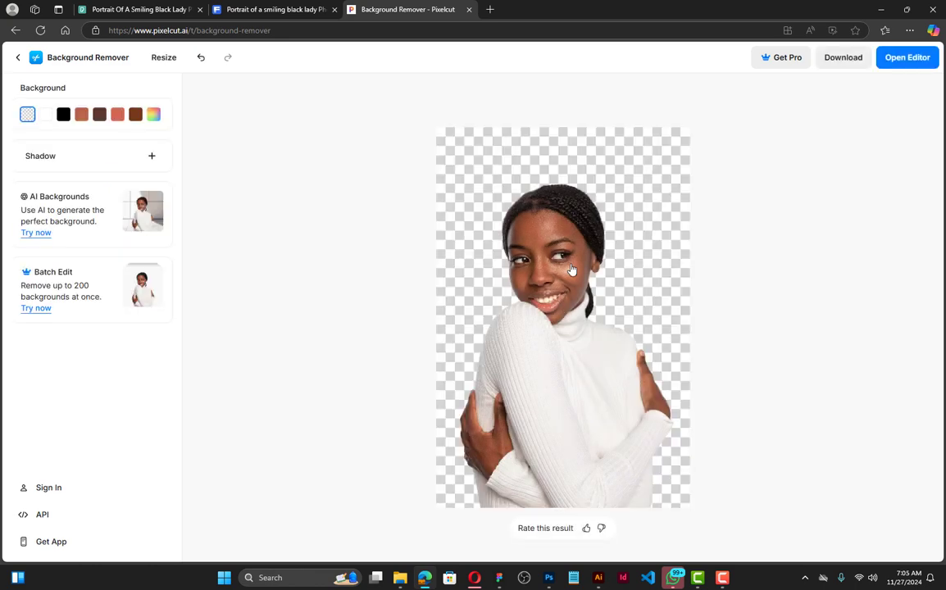
- Download the background-free portrait and bring up the Downloads folder in File Explorer
click(844, 58)
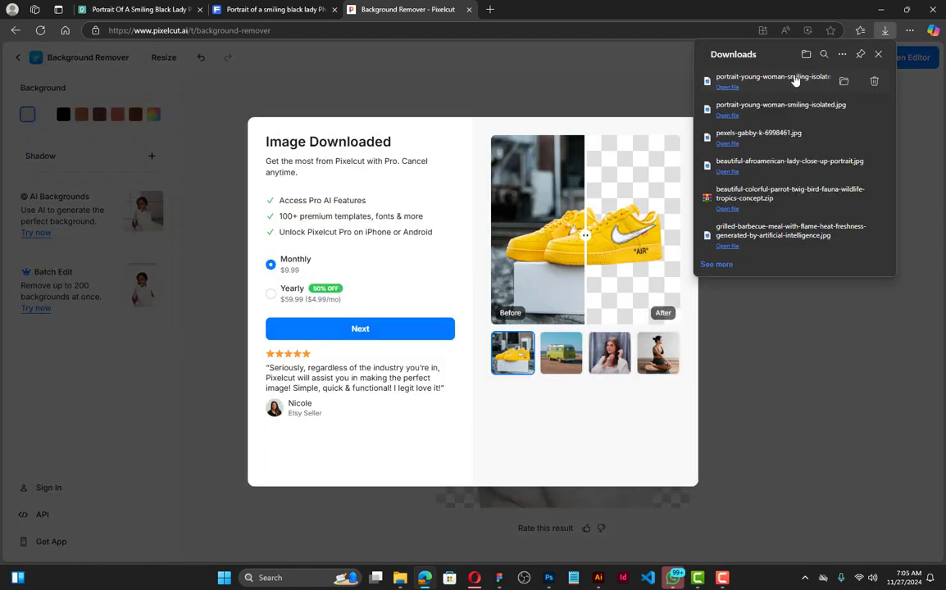
mouse_move(400, 577)
click(363, 533)
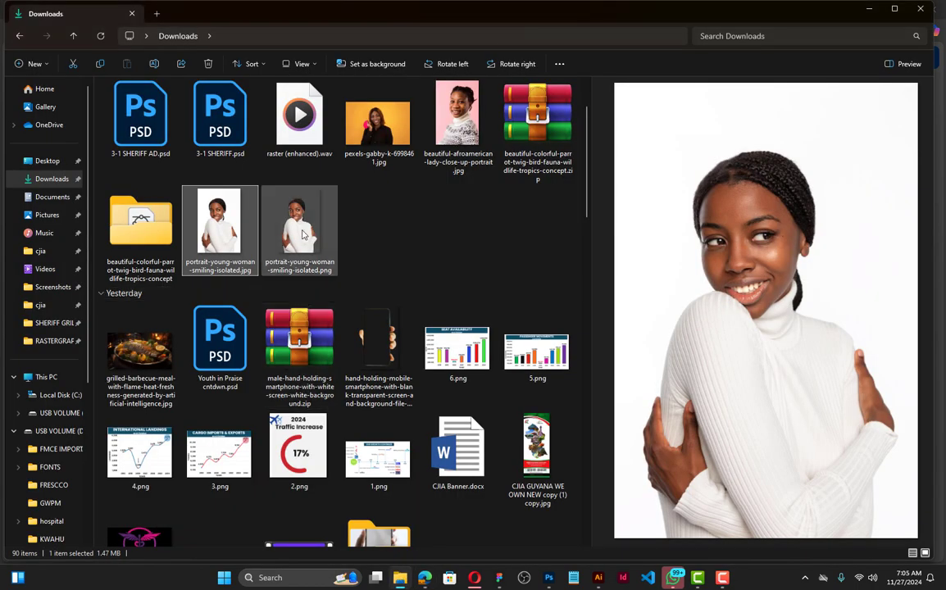
- Switch to Photoshop, create a document from the 2000 pixel grid preset (2000 x 2000 px, 300 ppi) and fill it with dark purple
click(549, 577)
click(24, 5)
click(33, 14)
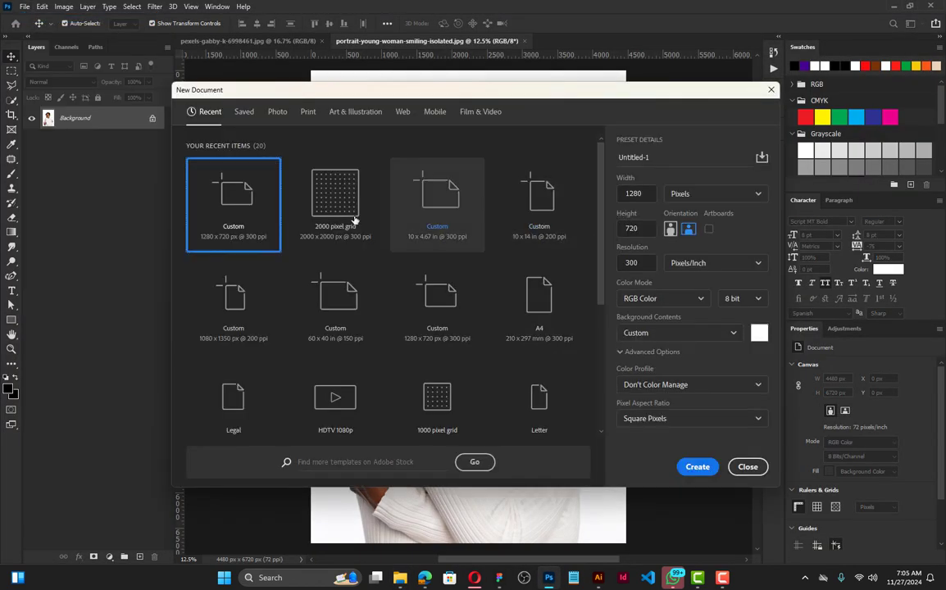
double_click(355, 220)
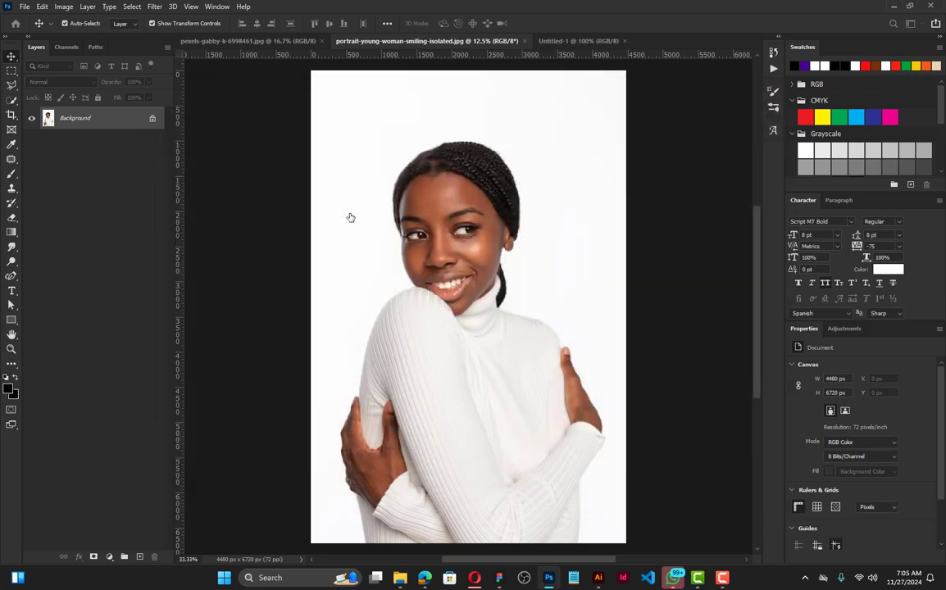
drag(813, 67, 466, 199)
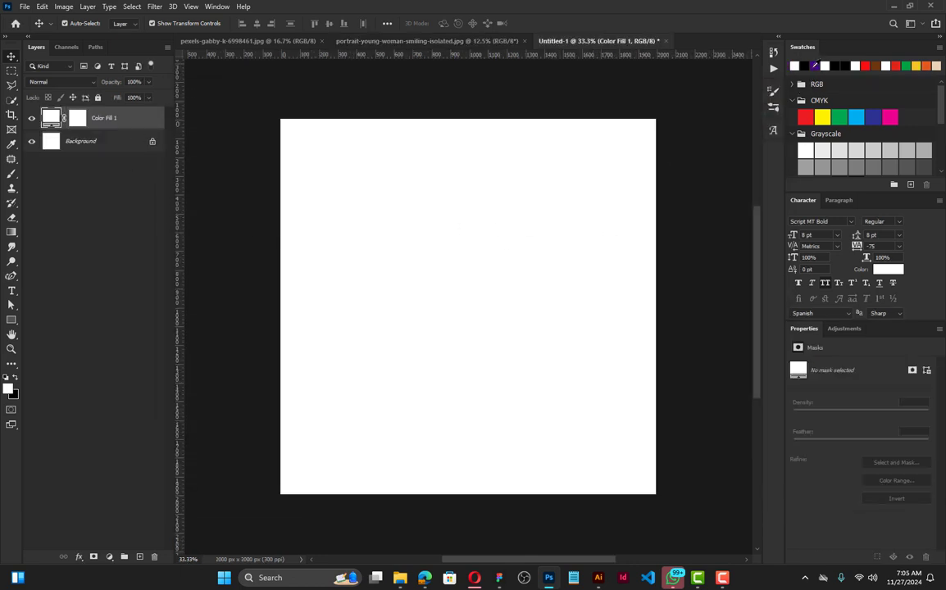
drag(814, 66, 557, 235)
- Paint one large soft white glow on a new layer below the canvas centre and change its blend mode to brighten the purple
click(140, 556)
key(b)
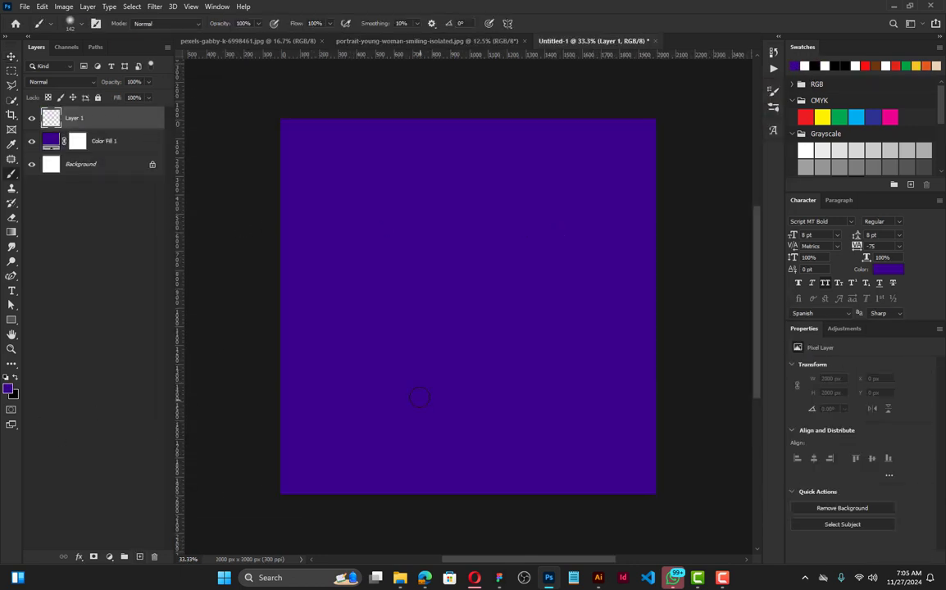
drag(420, 319, 644, 332)
key(d)
key(x)
click(467, 357)
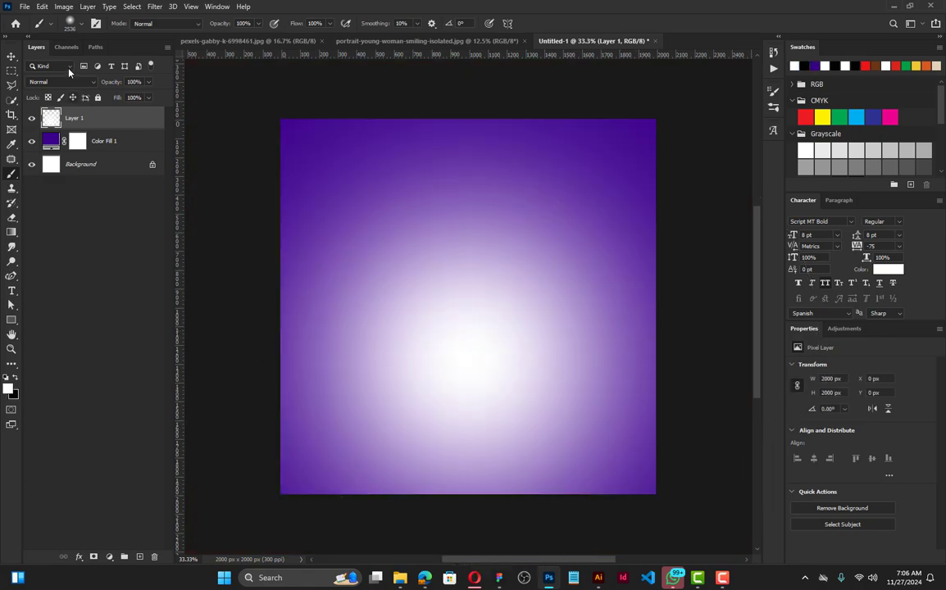
click(61, 82)
click(62, 201)
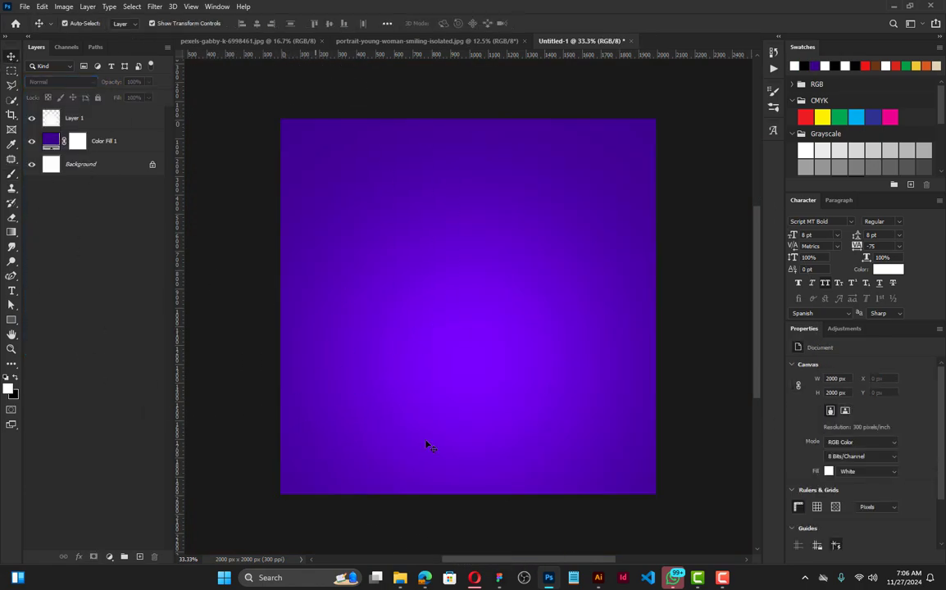
- Place portrait-young-woman-smiling-isolated.png from Downloads on the purple canvas, scaled to about 1275 x 1938 px and running past the lower edge
mouse_move(401, 578)
click(361, 523)
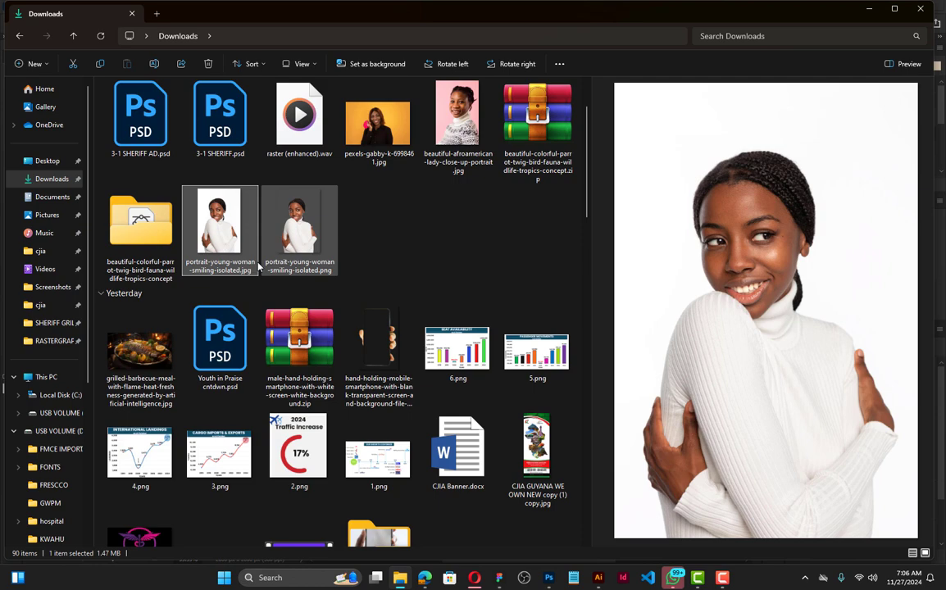
click(300, 230)
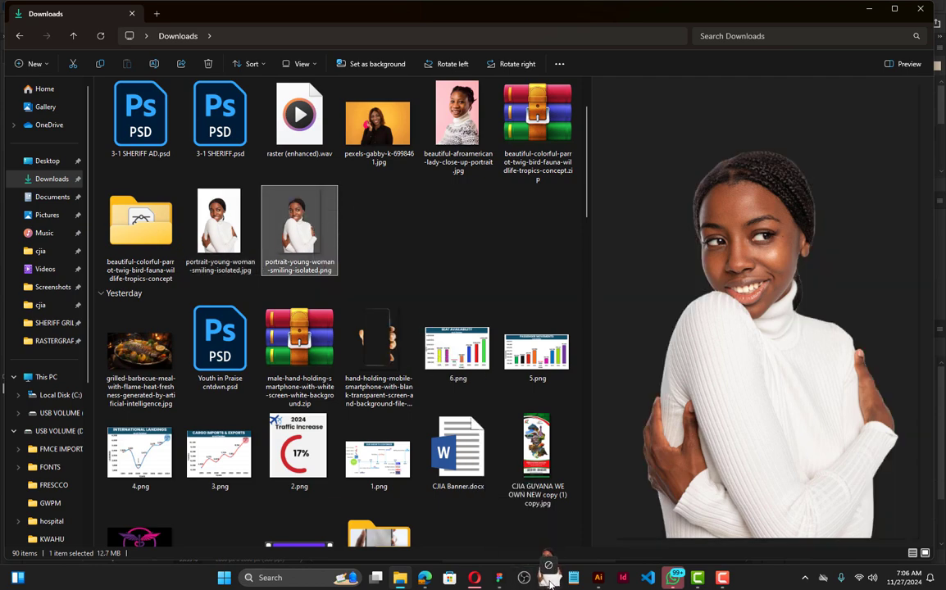
click(549, 578)
drag(480, 381, 481, 382)
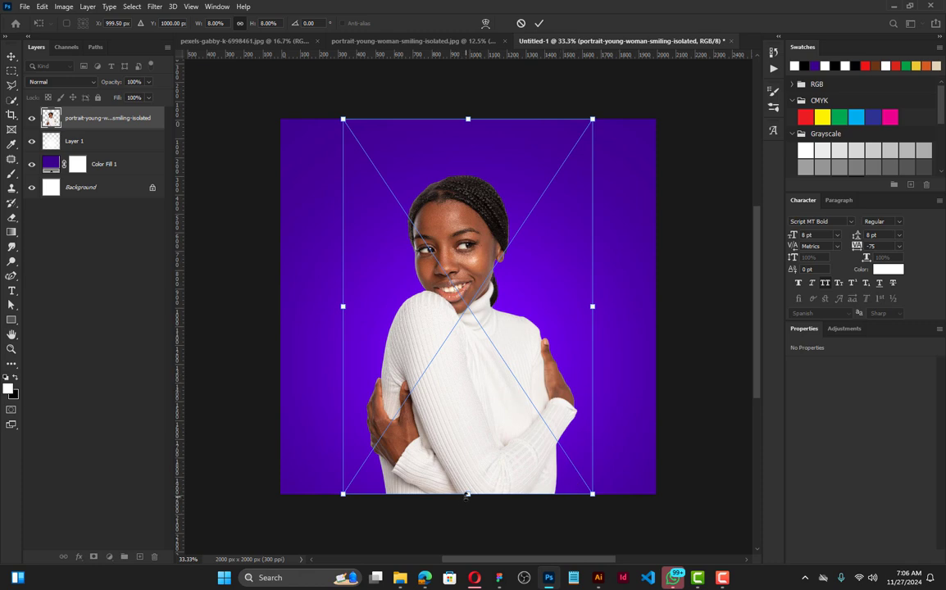
mouse_move(467, 495)
mouse_down()
mouse_move(468, 542)
mouse_move(457, 499)
mouse_up()
click(542, 23)
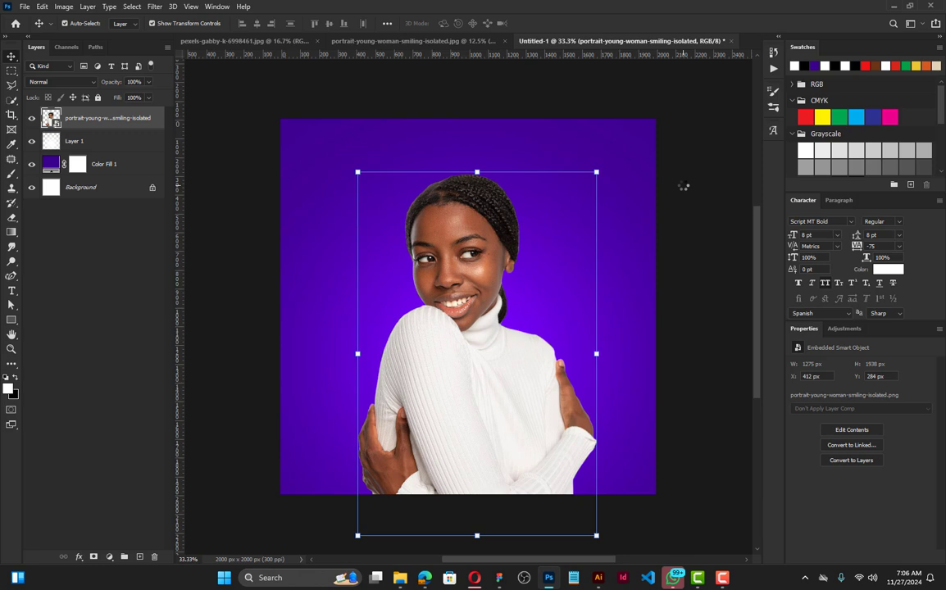
- Go to the portrait-young-woman-smiling-isolated.jpg document and select the woman automatically with Select Subject
click(405, 45)
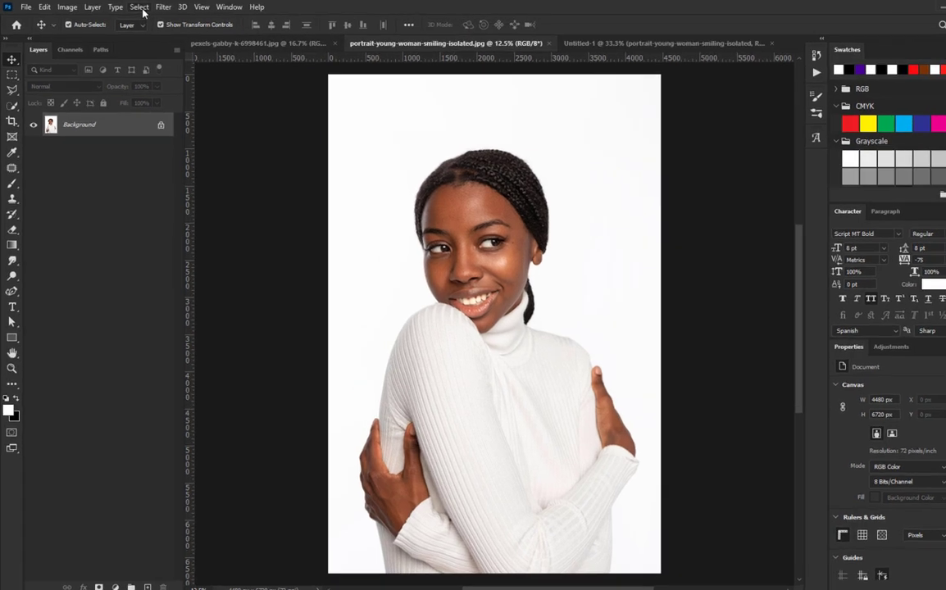
click(140, 8)
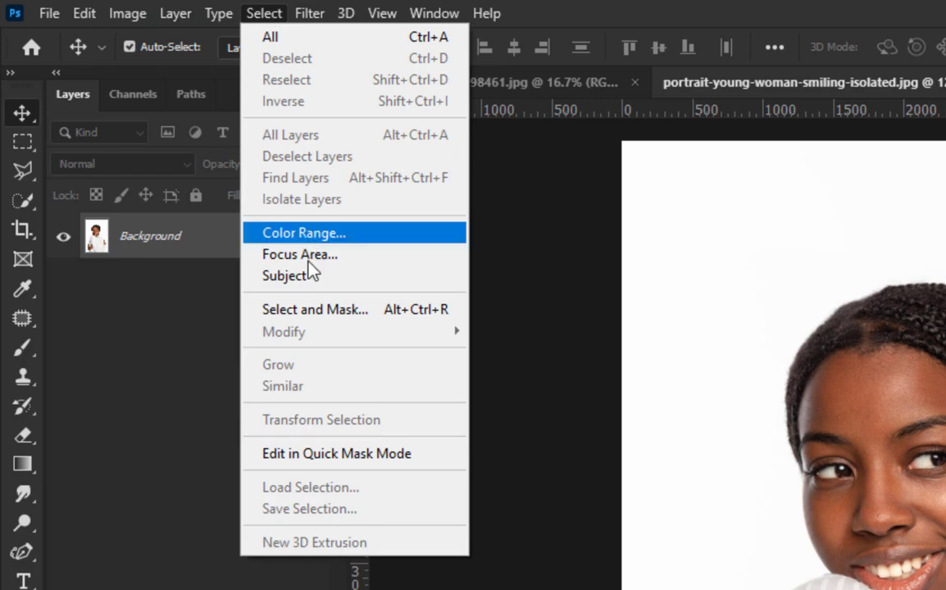
click(319, 279)
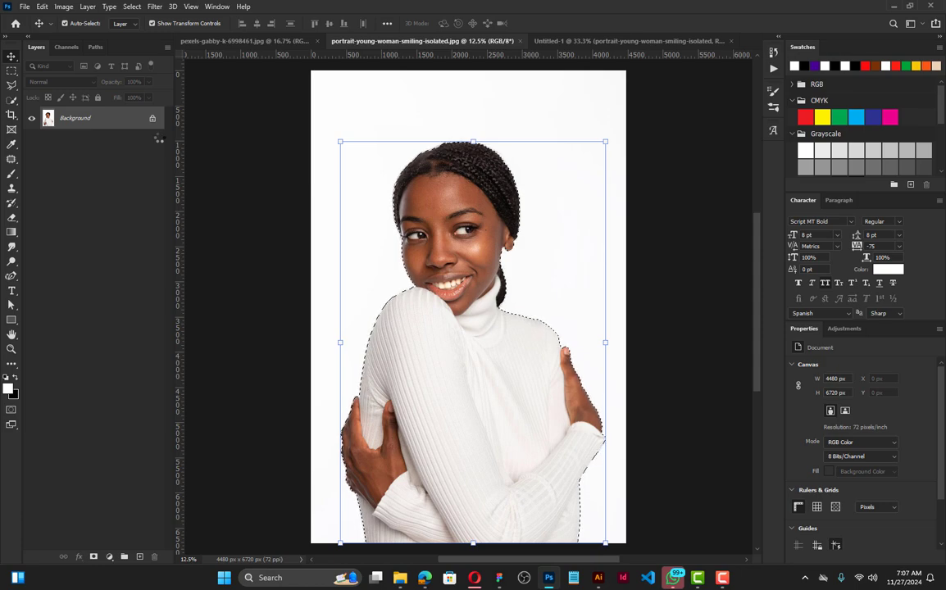
- Inspect the selection edge along the sleeve and add a layer mask from the selection to hide the white background
scroll(438, 329, up, 10)
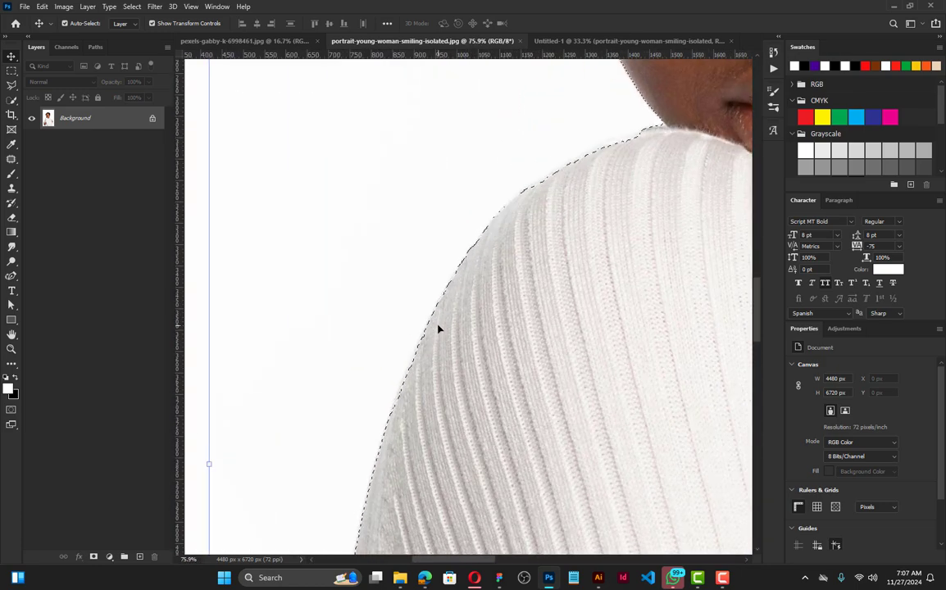
scroll(438, 329, up, 8)
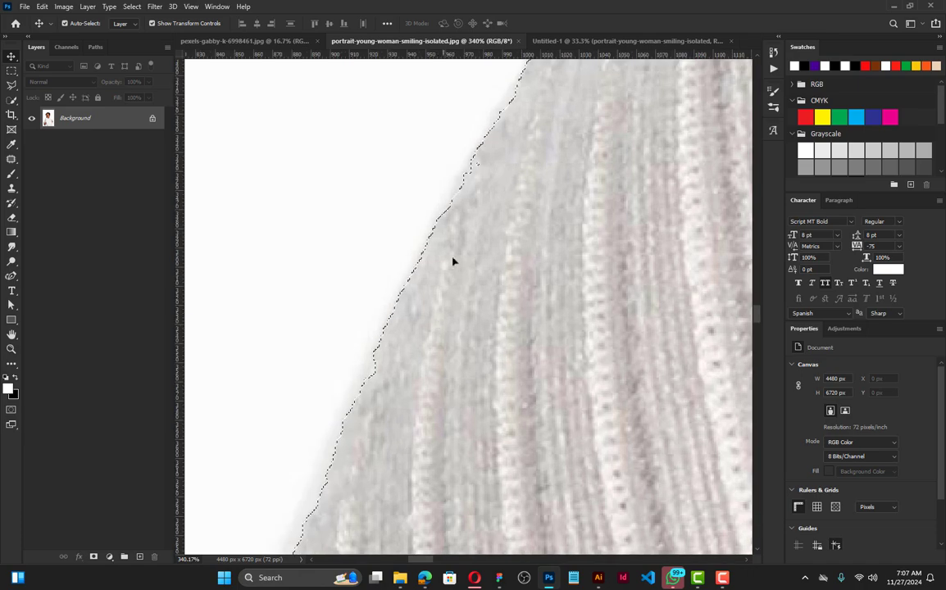
scroll(453, 262, down, 15)
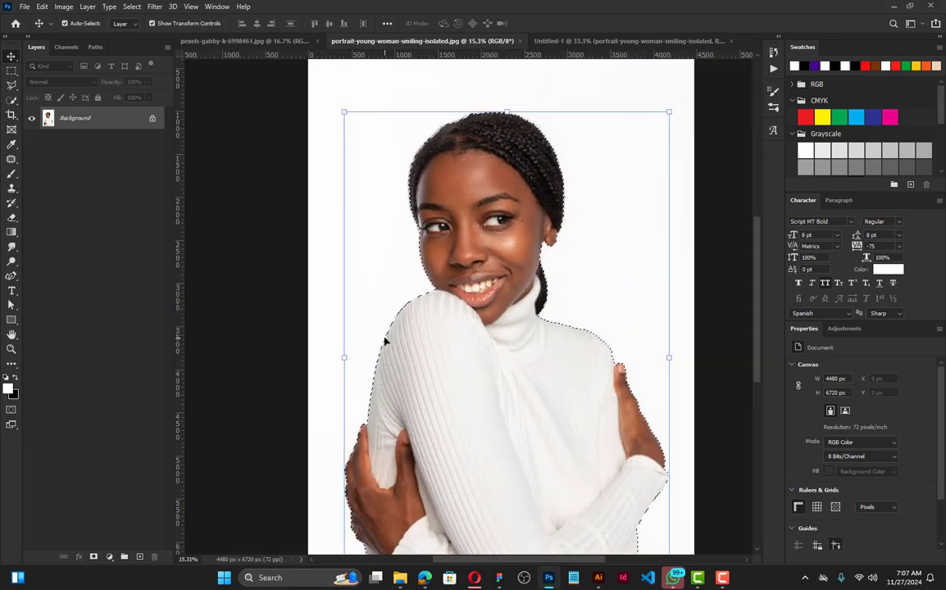
scroll(385, 342, down, 3)
scroll(342, 315, up, 2)
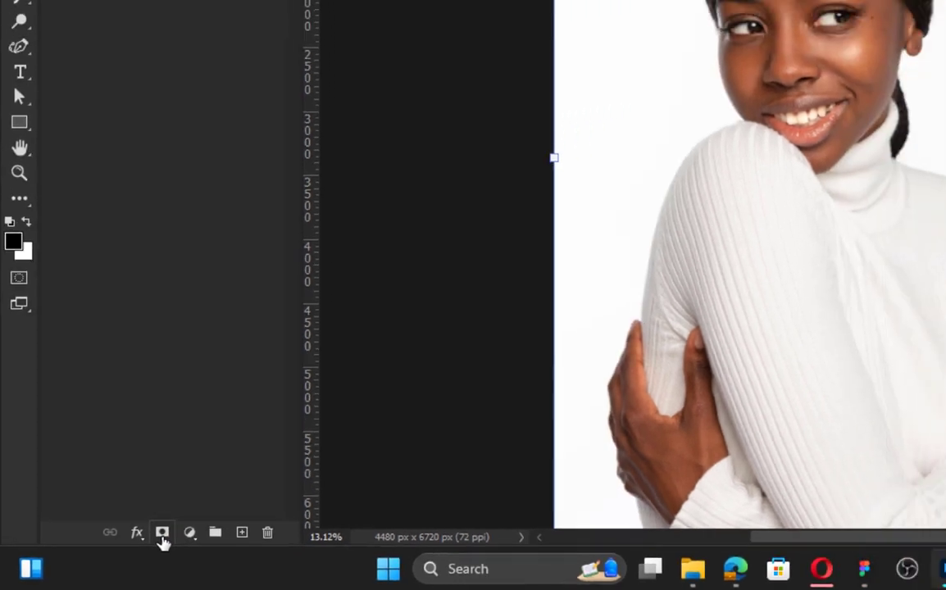
click(187, 525)
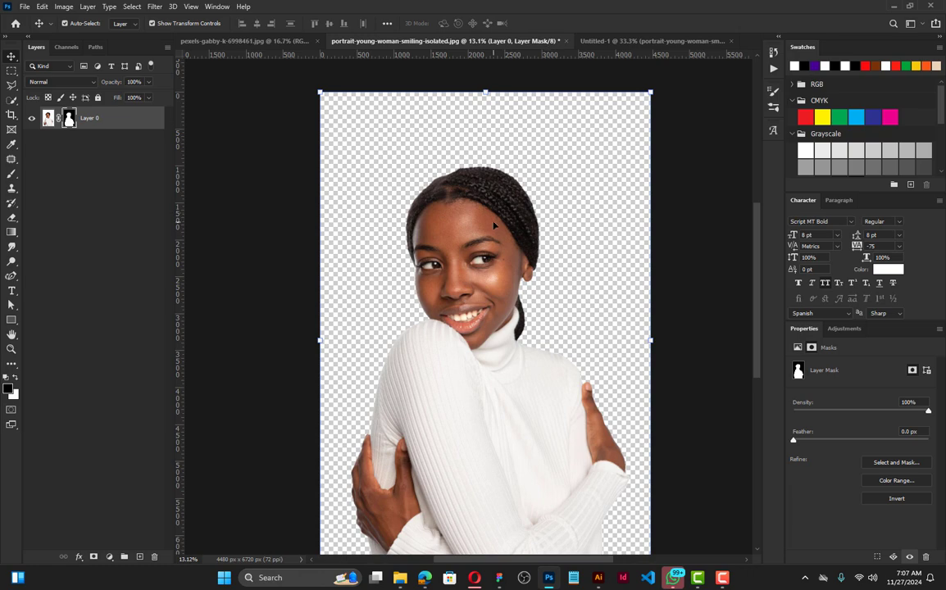
scroll(421, 151, down, 1)
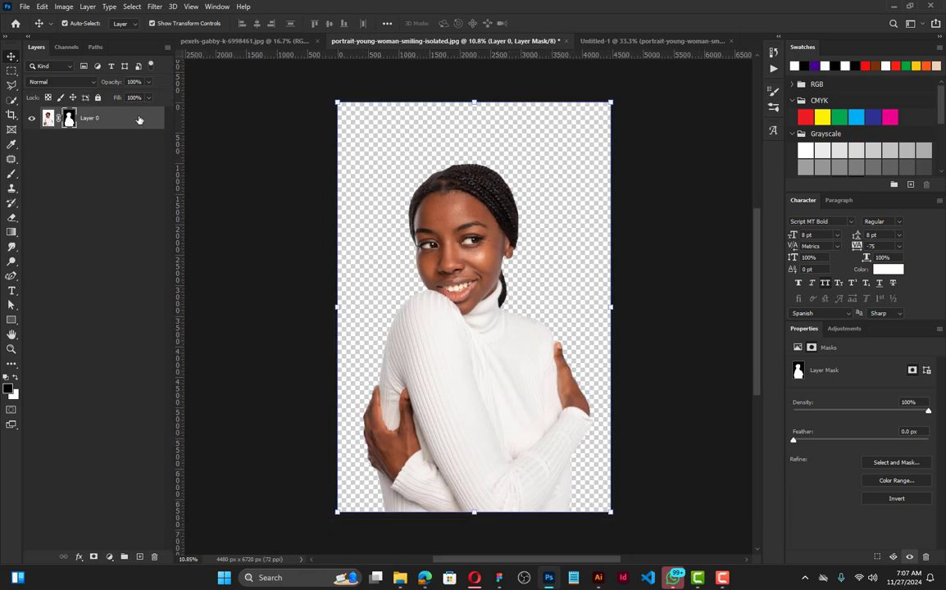
- Copy the masked portrait layer into the Untitled-1 document, scale it to about 38.58% and place it overlapping the right side of the first cutout
drag(113, 115, 352, 345)
scroll(408, 301, down, 3)
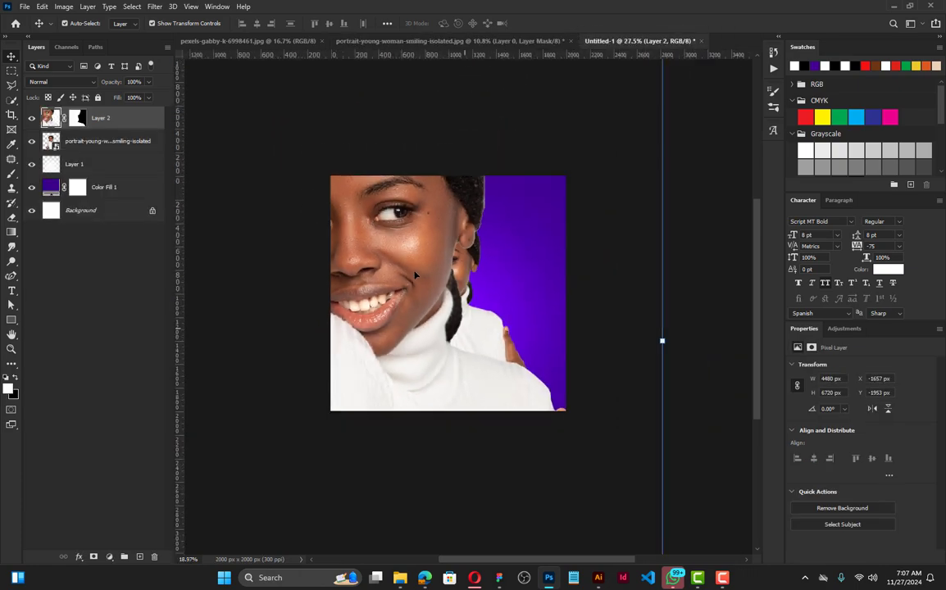
drag(601, 322, 481, 310)
drag(407, 319, 495, 297)
click(558, 23)
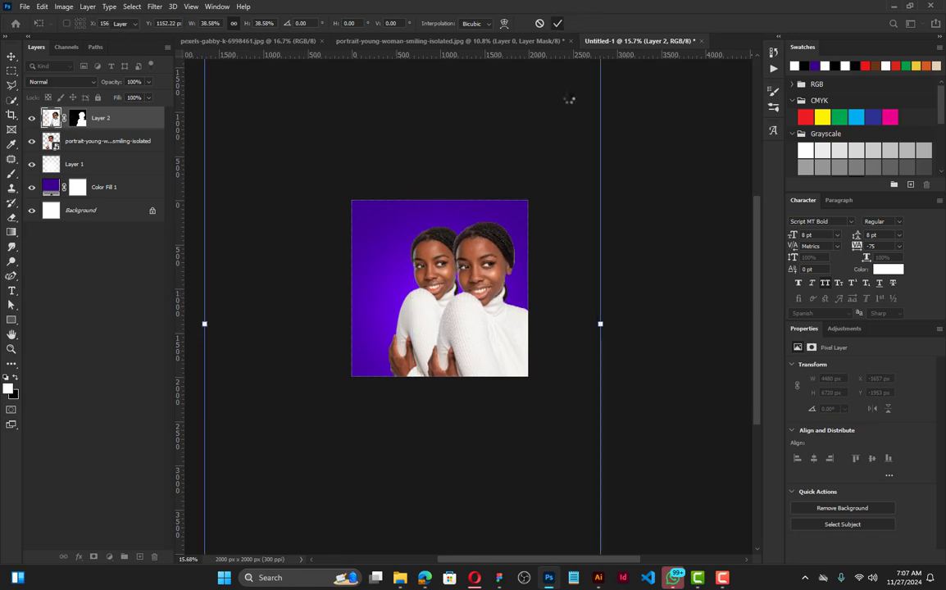
scroll(453, 327, up, 3)
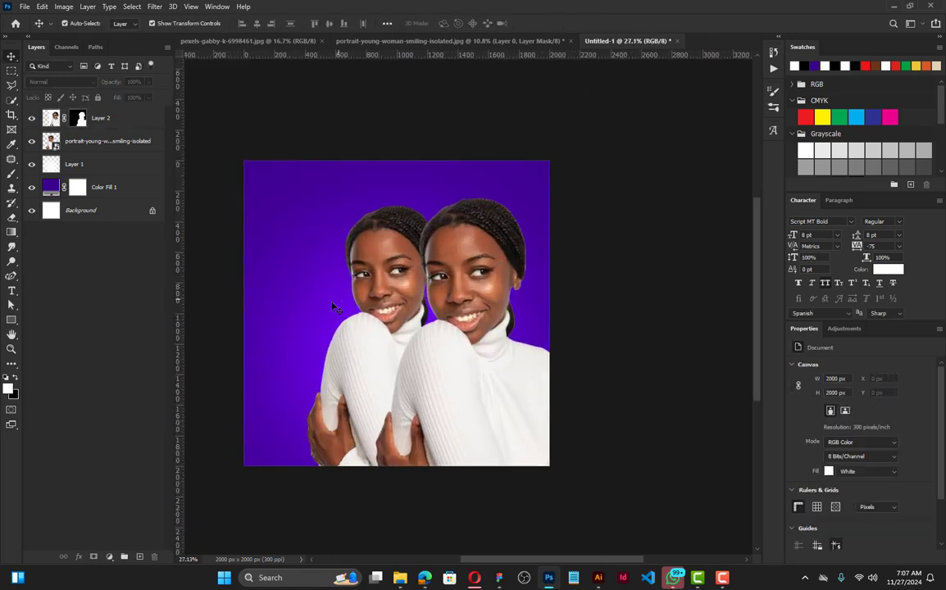
scroll(249, 350, up, 1)
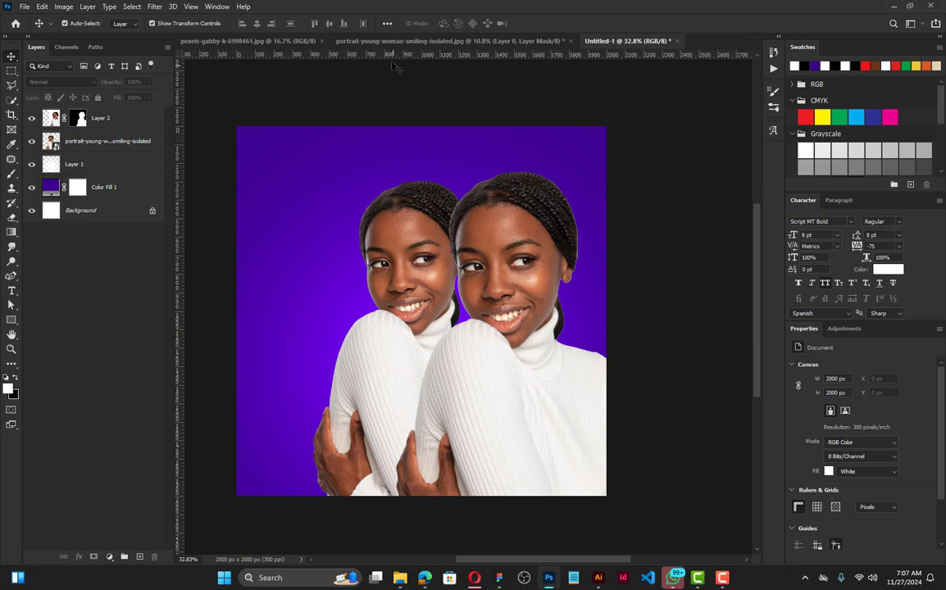
- Go back to the portrait-young-woman-smiling-isolated.jpg document and delete the layer mask from Layer 0
click(352, 41)
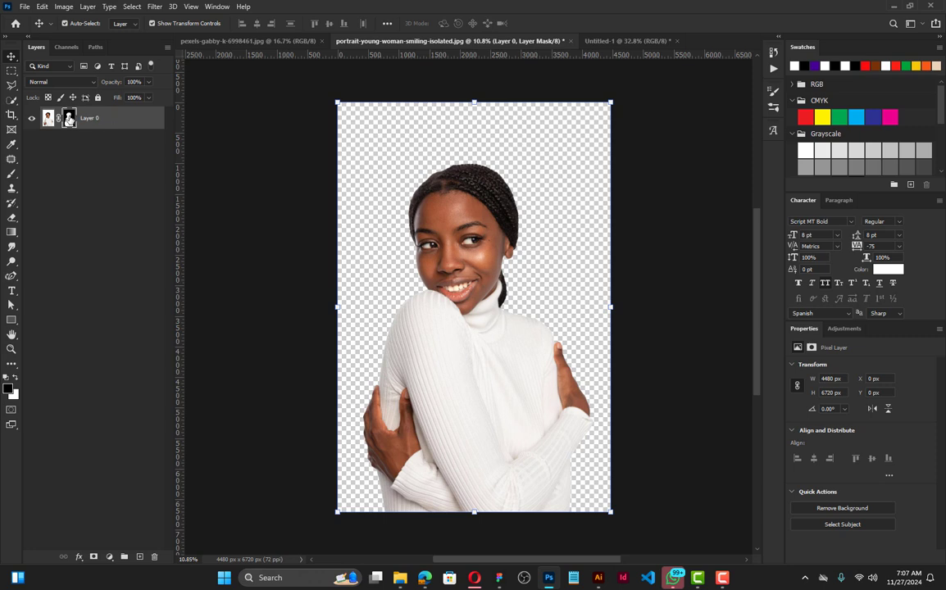
right_click(69, 118)
click(88, 139)
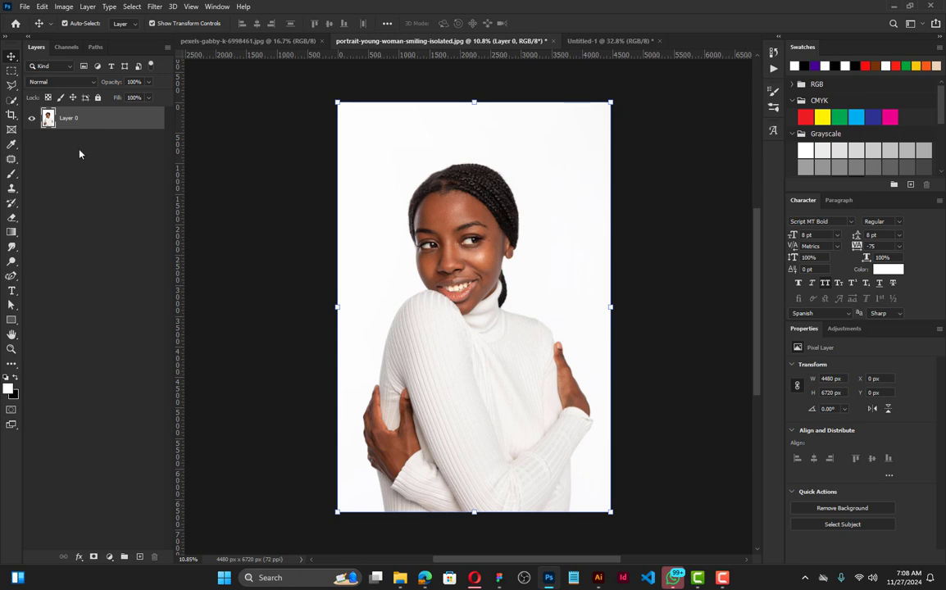
- With the Curvature Pen Tool, start a path at the hair beside the forehead and trace it over the hairline to the crown
click(12, 278)
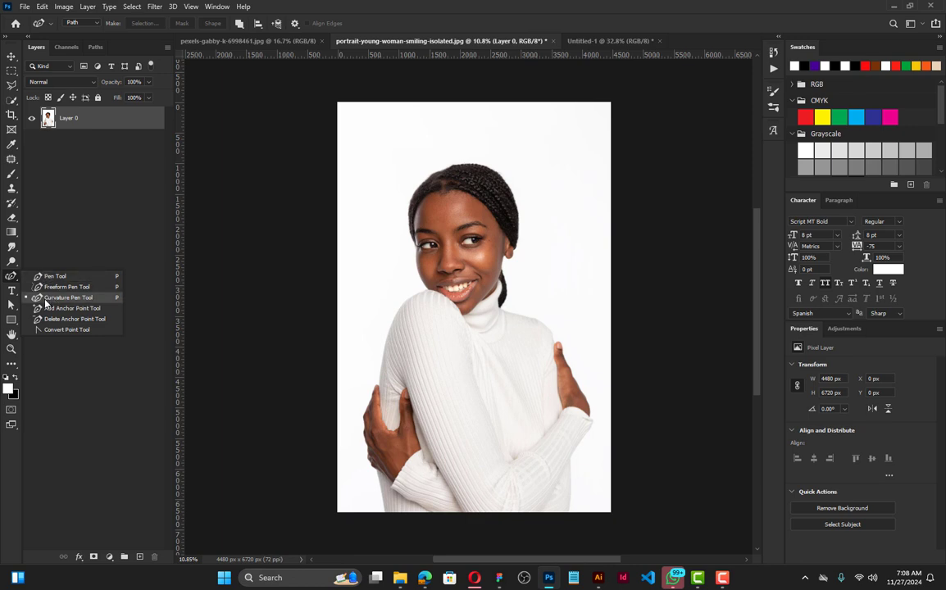
click(45, 299)
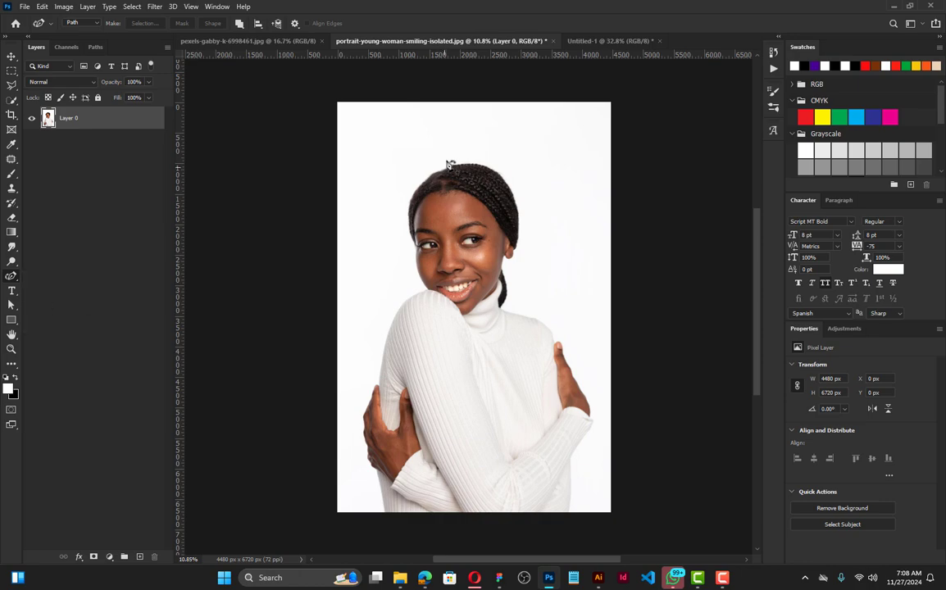
scroll(443, 168, up, 10)
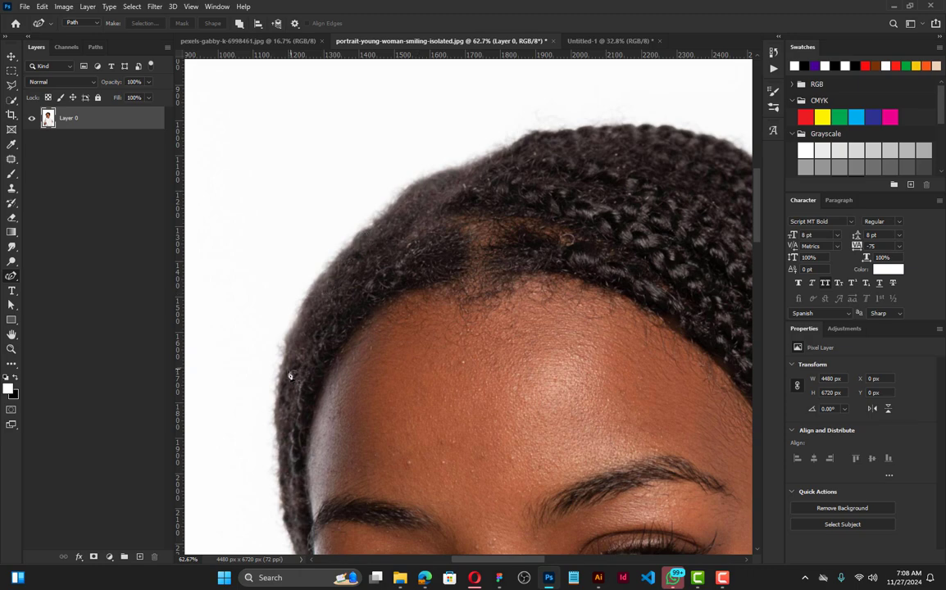
click(280, 376)
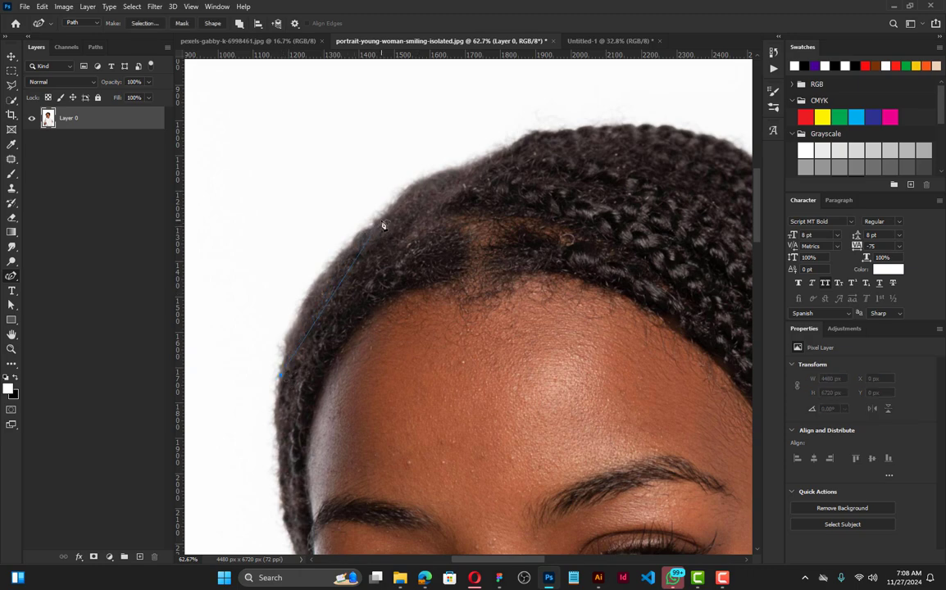
click(381, 216)
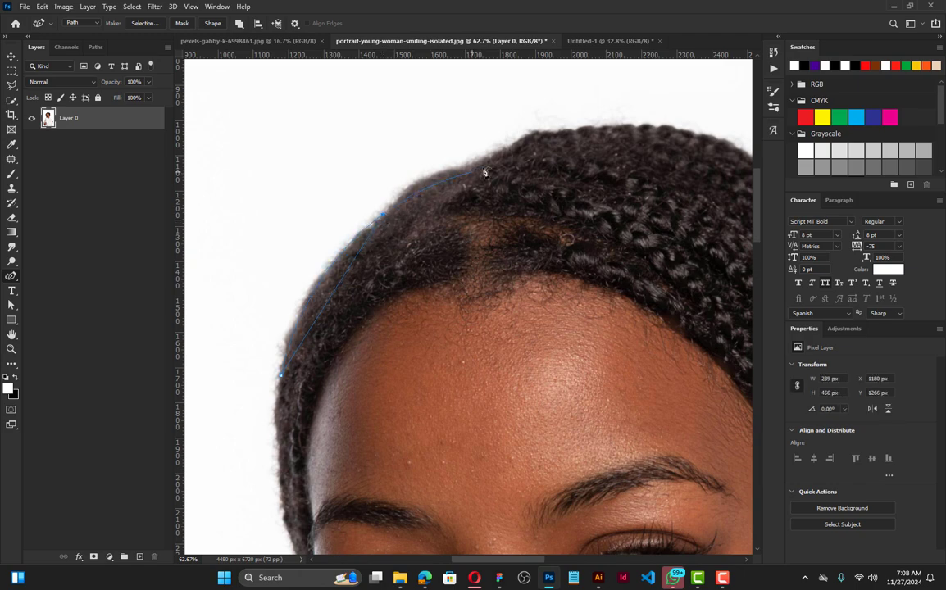
click(523, 146)
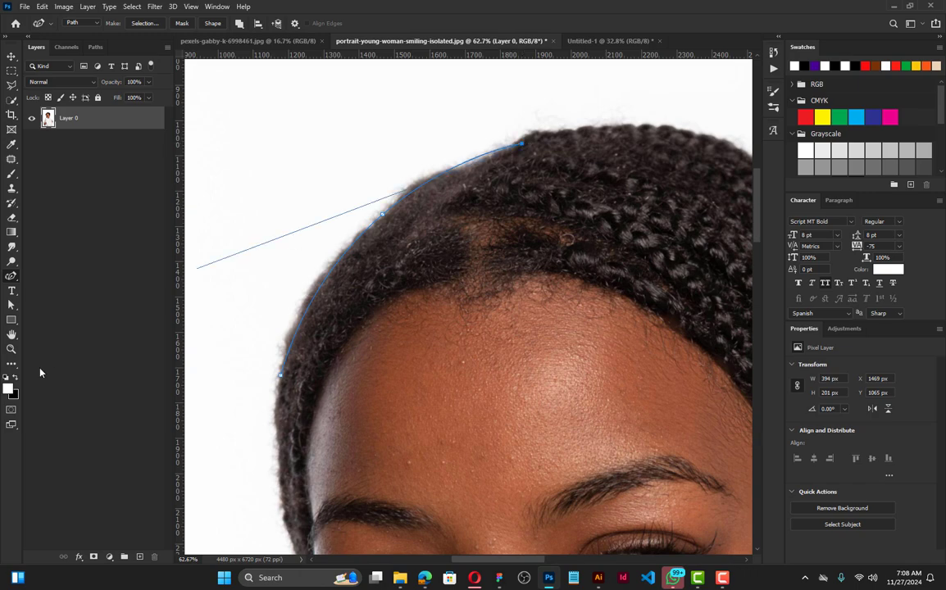
click(734, 146)
drag(687, 164, 566, 121)
scroll(378, 201, down, 4)
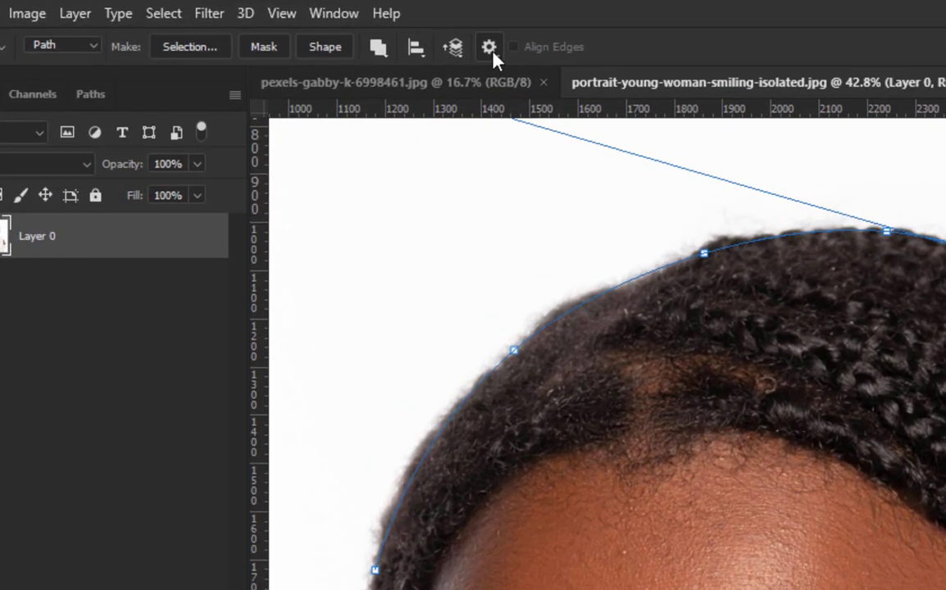
- Check the path options for Rubber Band, and continue the path from the crown down the back of the hair to the ear
click(490, 50)
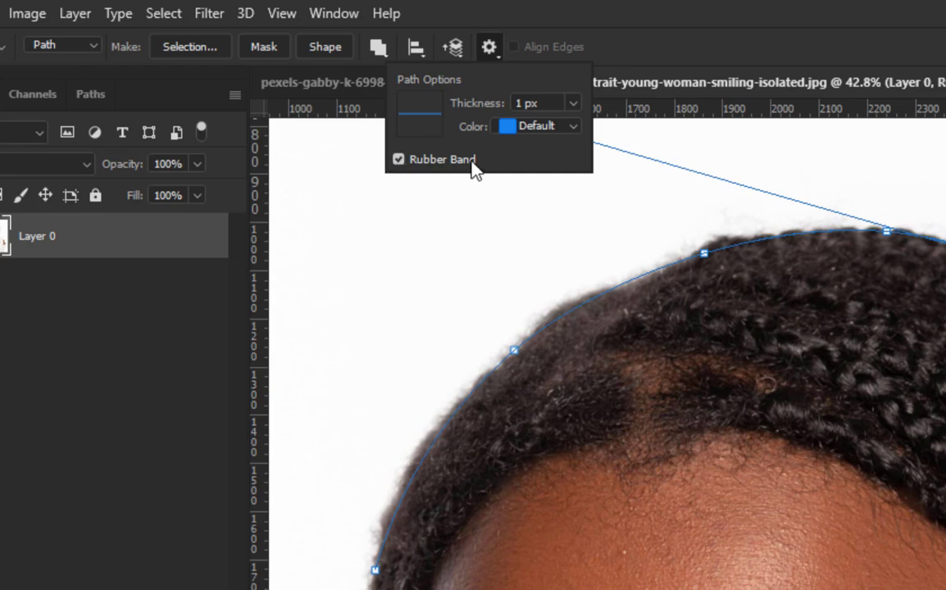
click(489, 46)
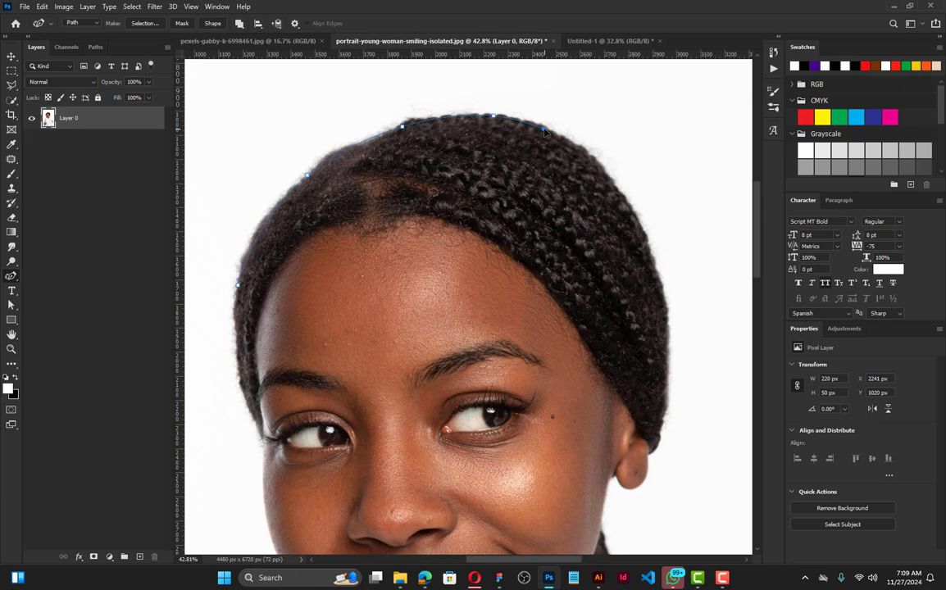
drag(523, 136, 482, 127)
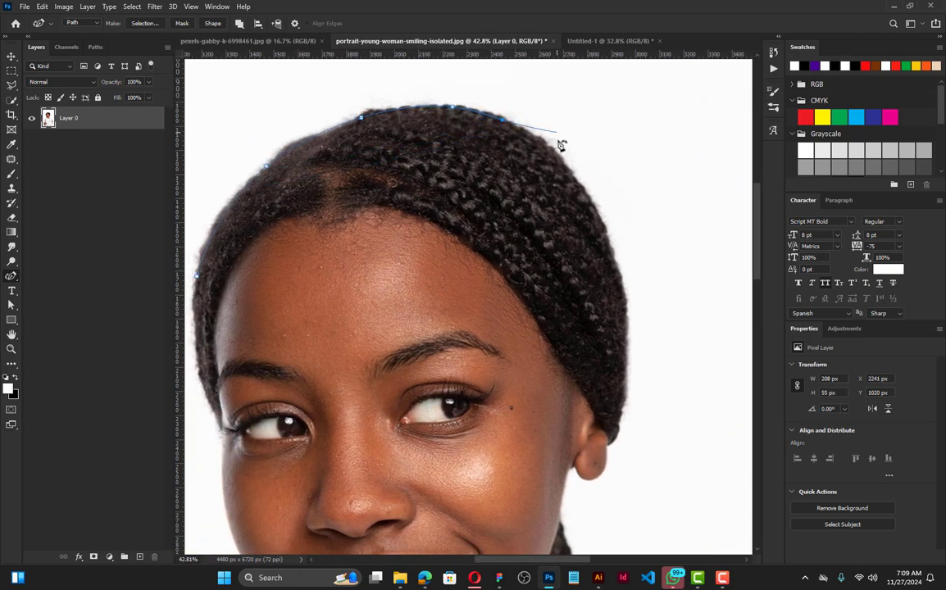
click(592, 203)
click(613, 247)
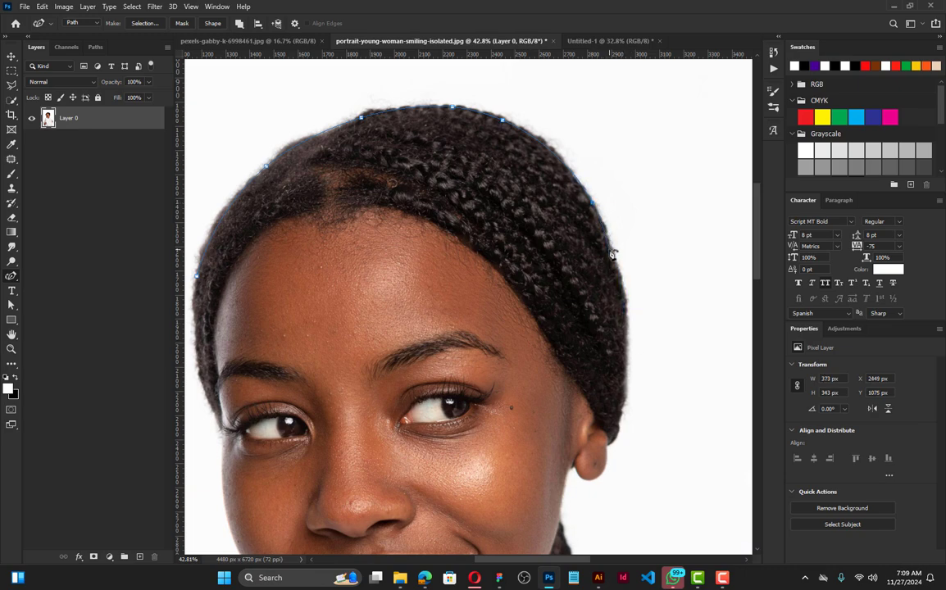
click(627, 306)
click(627, 393)
click(614, 443)
scroll(612, 449, up, 12)
click(607, 455)
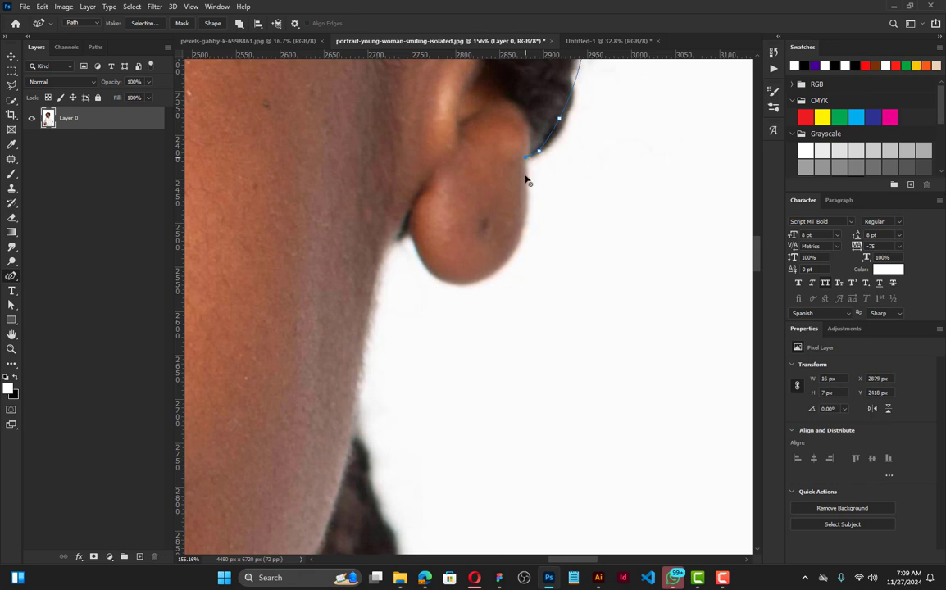
- Trace the path around the earlobe and down the jaw edge toward the braid behind the neck
click(522, 228)
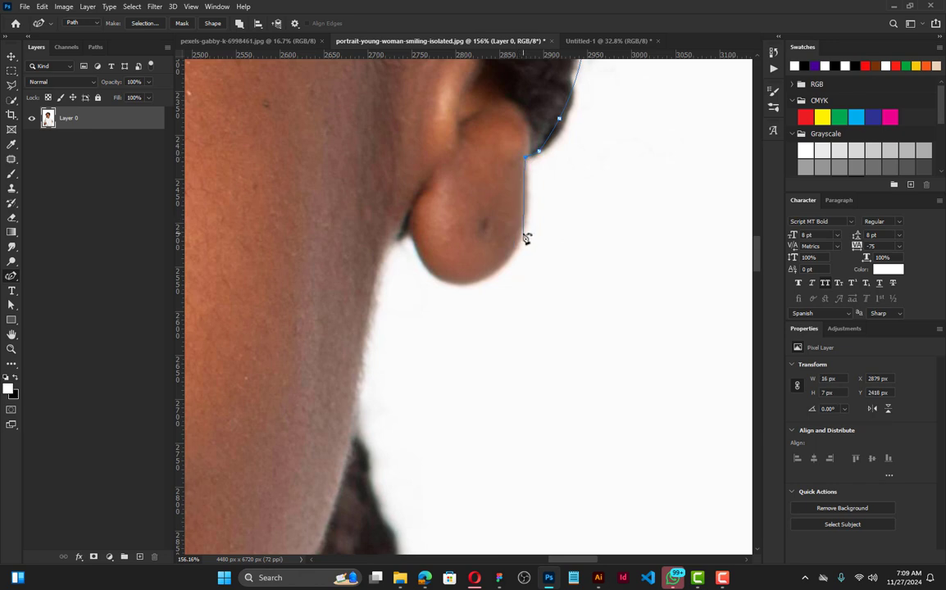
click(495, 272)
click(437, 278)
click(416, 205)
click(385, 259)
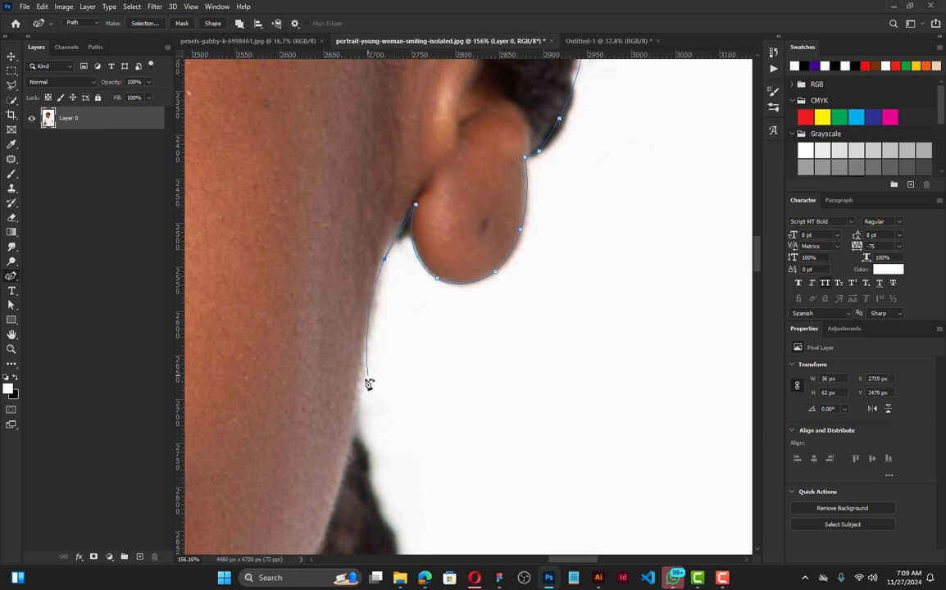
click(365, 348)
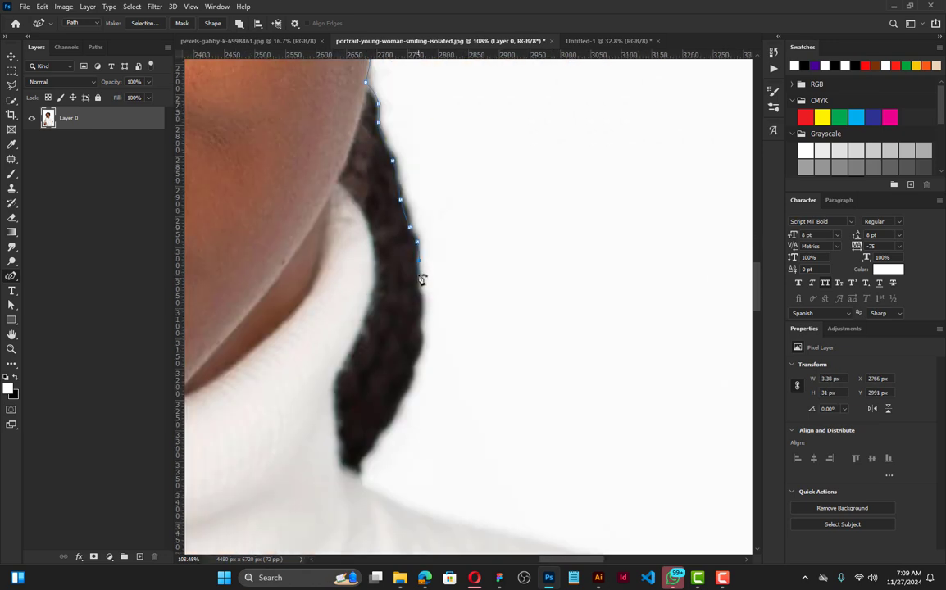
- Extend the path with closely spaced points along the outer edge of the hanging braid to where it meets the sweater
click(419, 274)
click(421, 287)
click(422, 299)
click(421, 320)
click(421, 336)
click(419, 356)
click(410, 365)
click(413, 371)
click(406, 390)
click(400, 403)
click(397, 415)
click(389, 425)
click(380, 432)
click(364, 461)
drag(380, 501, 308, 387)
scroll(320, 402, down, 3)
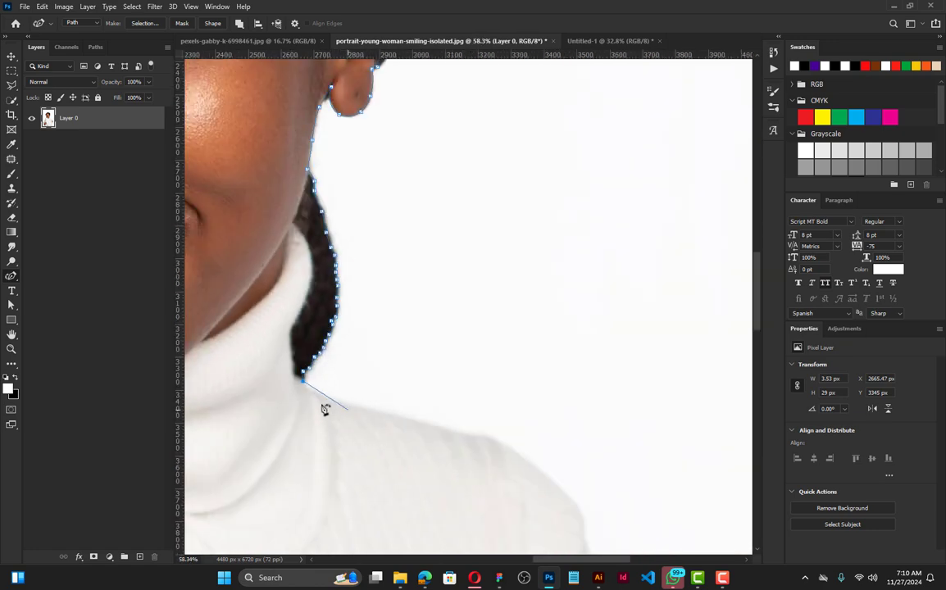
- Trace the path from the braid tip along the upper edge of the sweater to the start of the shoulder curve
click(312, 390)
click(402, 420)
click(439, 431)
click(480, 439)
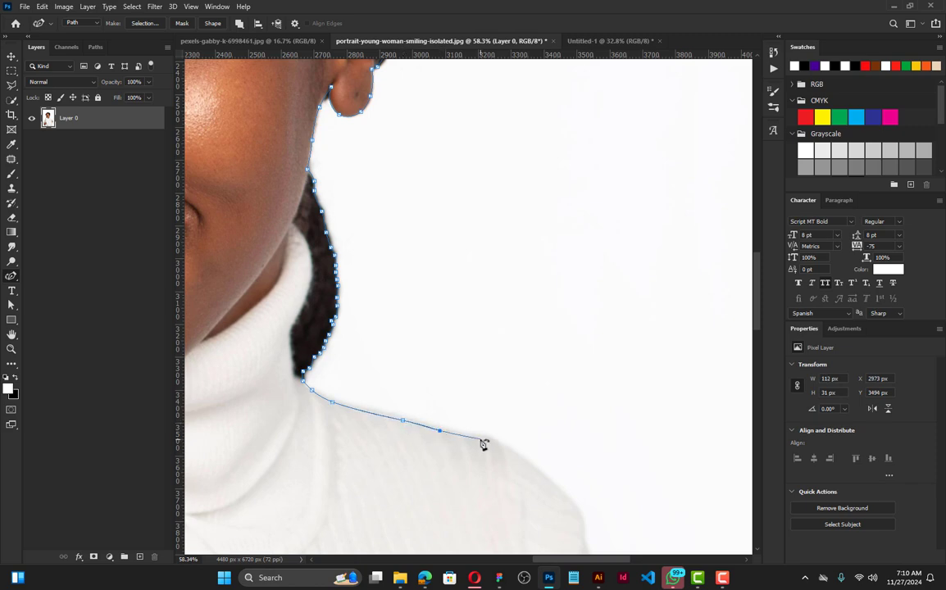
click(490, 442)
drag(454, 397, 346, 244)
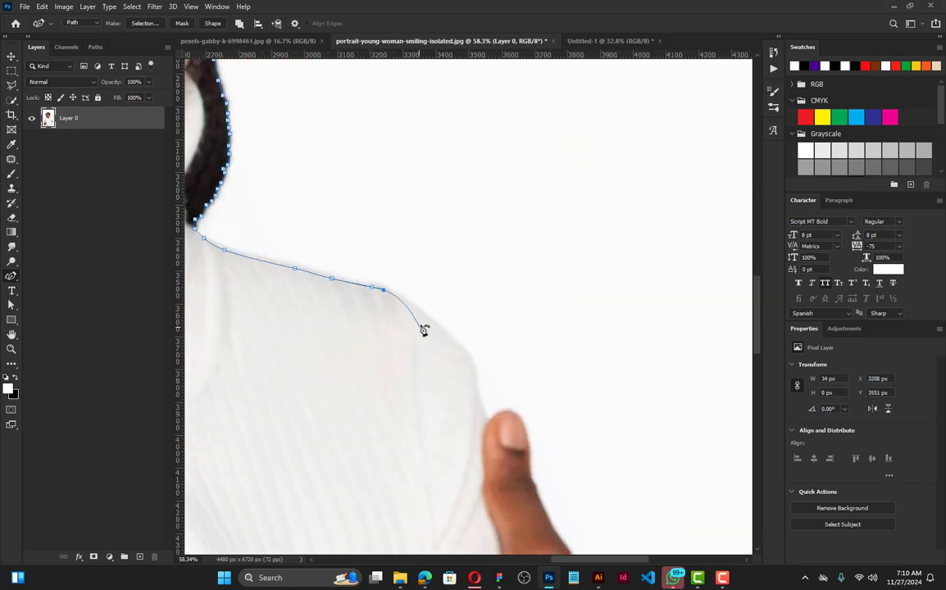
- Follow the shoulder curve down with the path and end it in a corner point where the sweater meets the fingertip
click(402, 301)
click(439, 328)
click(461, 350)
click(472, 371)
click(480, 403)
double_click(485, 423)
- Curve the path around the fingertip resting on the shoulder, refining the corner point where it meets the sweater
click(498, 411)
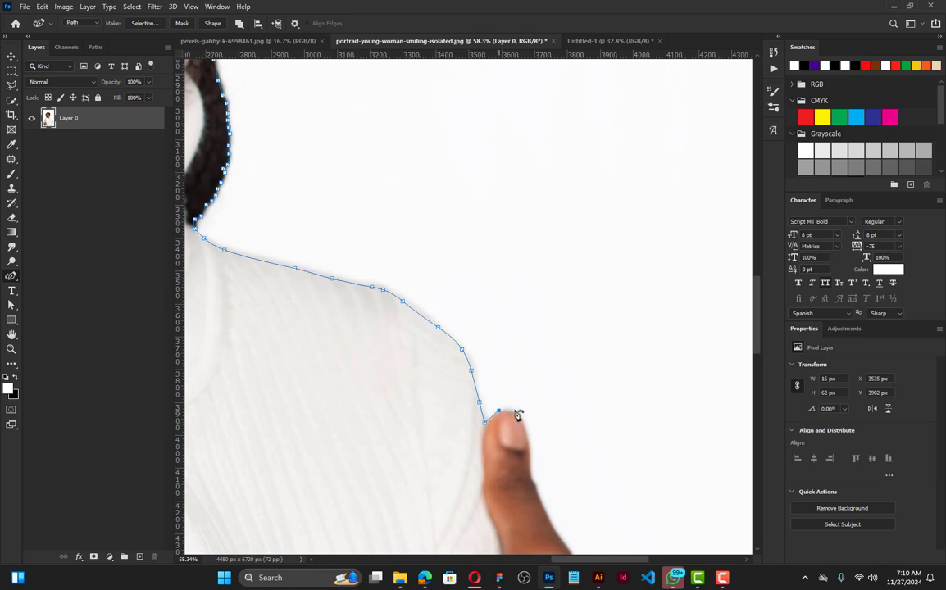
scroll(496, 419, up, 5)
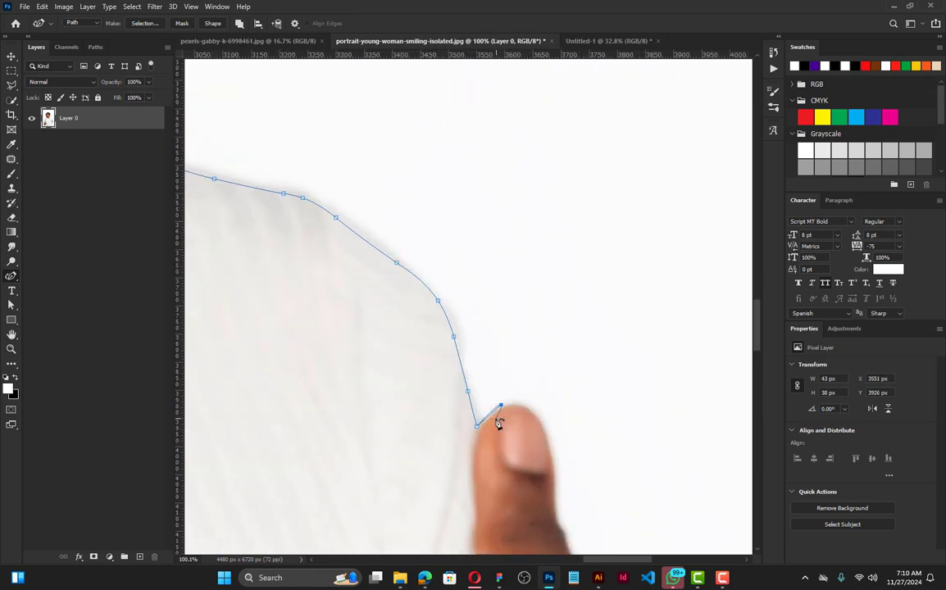
drag(473, 433, 474, 430)
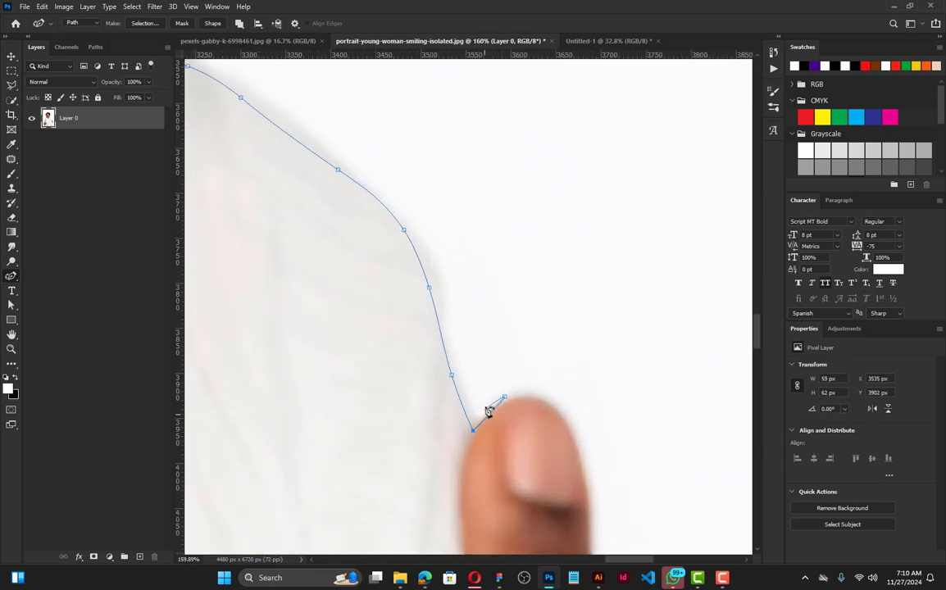
drag(506, 397, 579, 457)
click(578, 453)
- Continue the path down the outer edge of the finger and over the knuckles toward the wrist
drag(564, 397, 450, 188)
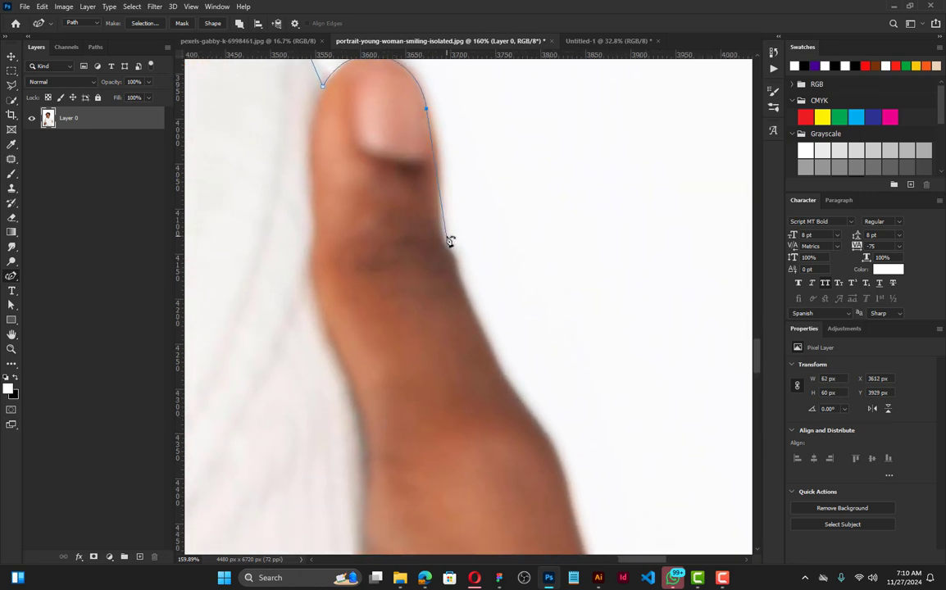
click(439, 164)
click(437, 222)
click(486, 339)
drag(526, 409, 414, 231)
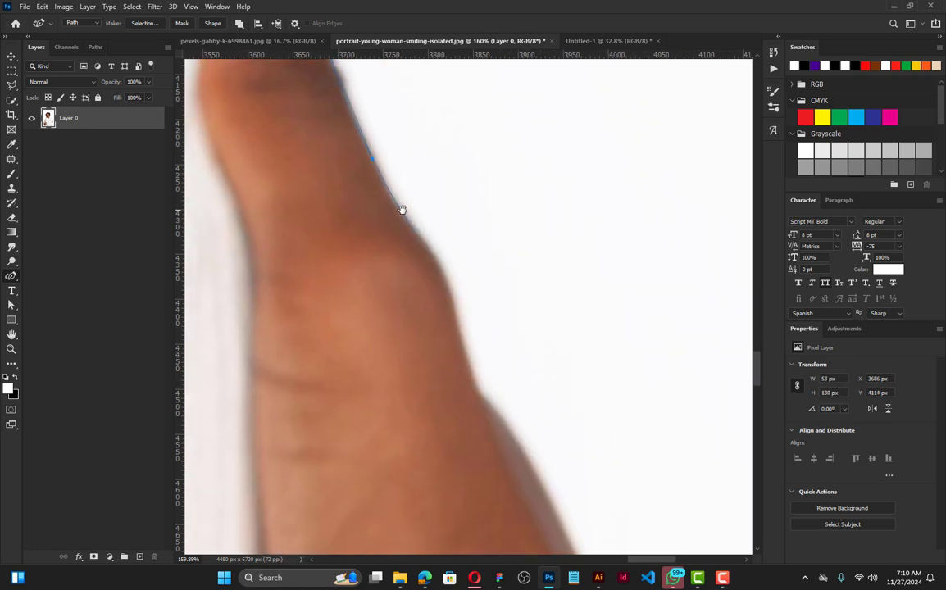
click(417, 234)
click(443, 275)
click(480, 397)
- Trace the path from the wrist around the sweater cuff and back along the underside of the forearm
scroll(536, 441, down, 5)
click(471, 399)
drag(512, 460, 515, 158)
click(539, 246)
click(536, 263)
click(523, 286)
click(465, 371)
click(435, 424)
- Run the path just below the photo's lower edge and up the opposite side of the sweater to the other hand
drag(271, 443, 722, 246)
click(342, 393)
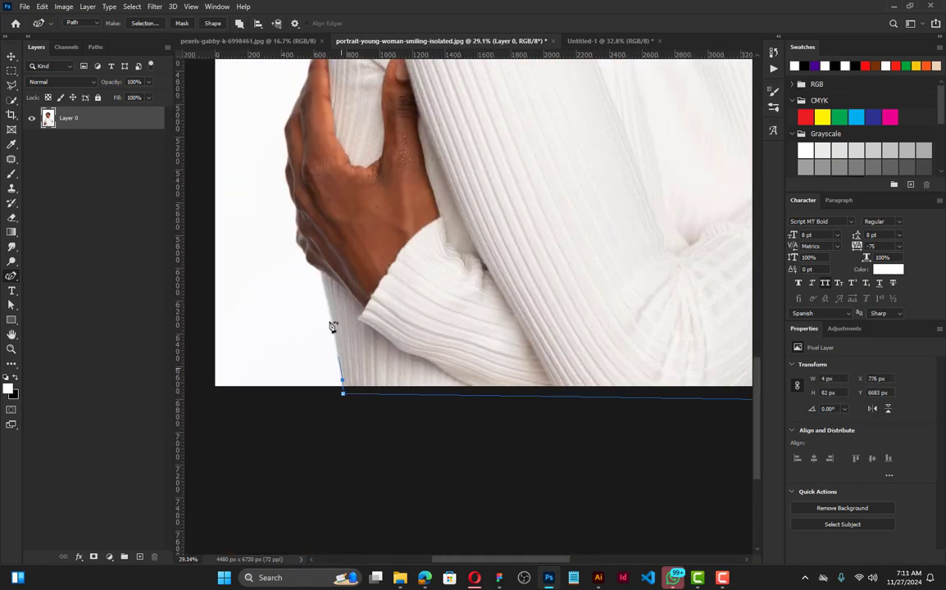
scroll(336, 328, up, 5)
click(346, 276)
drag(345, 186, 431, 409)
click(397, 311)
click(378, 259)
- Trace the path up the outer edge of the fingers of the hand holding the raised arm
drag(385, 134, 389, 429)
click(404, 220)
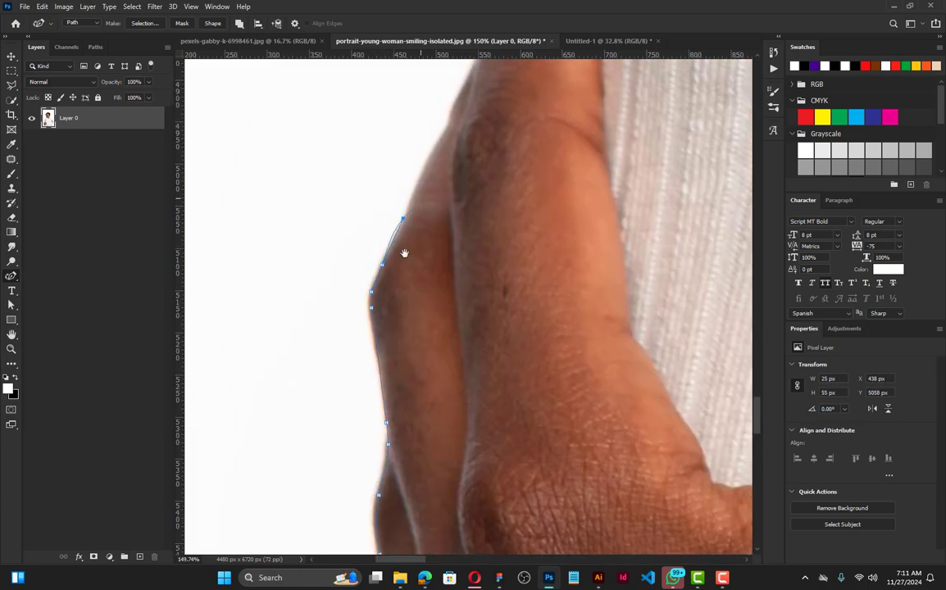
drag(405, 234, 353, 549)
click(429, 300)
drag(427, 201, 385, 546)
click(388, 417)
- Carry the path over the raised sleeve and up the cheek, close it at the starting hair point, and adjust the curve there
scroll(385, 439, down, 5)
click(499, 111)
click(518, 107)
drag(517, 111, 566, 525)
click(509, 437)
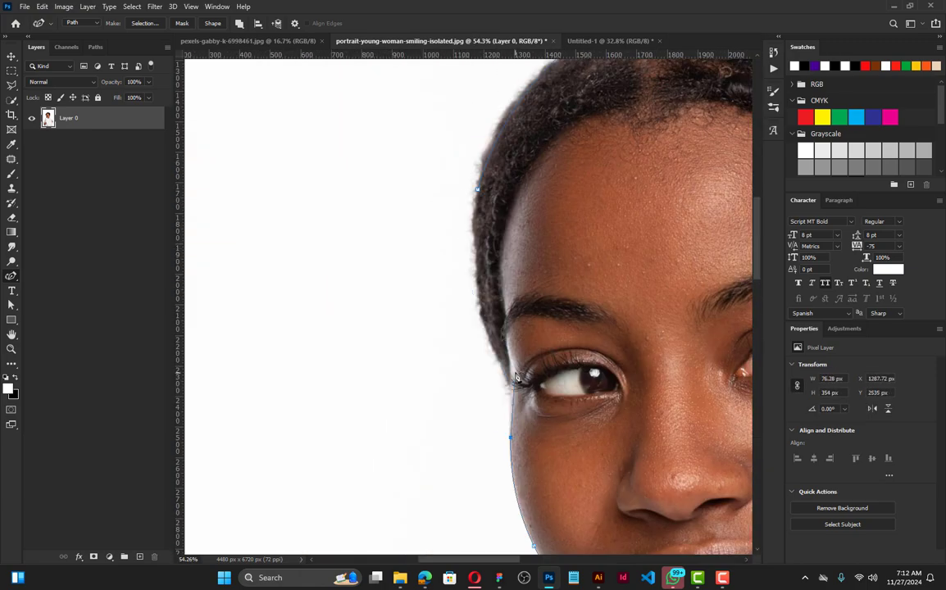
click(510, 386)
click(485, 335)
click(477, 189)
drag(479, 259, 476, 258)
- Turn the closed path into a new anti-aliased selection with 0 px feather and add a layer mask from it to Layer 0
scroll(475, 258, down, 6)
scroll(486, 319, down, 2)
drag(480, 370, 435, 306)
scroll(462, 360, up, 1)
drag(491, 322, 484, 345)
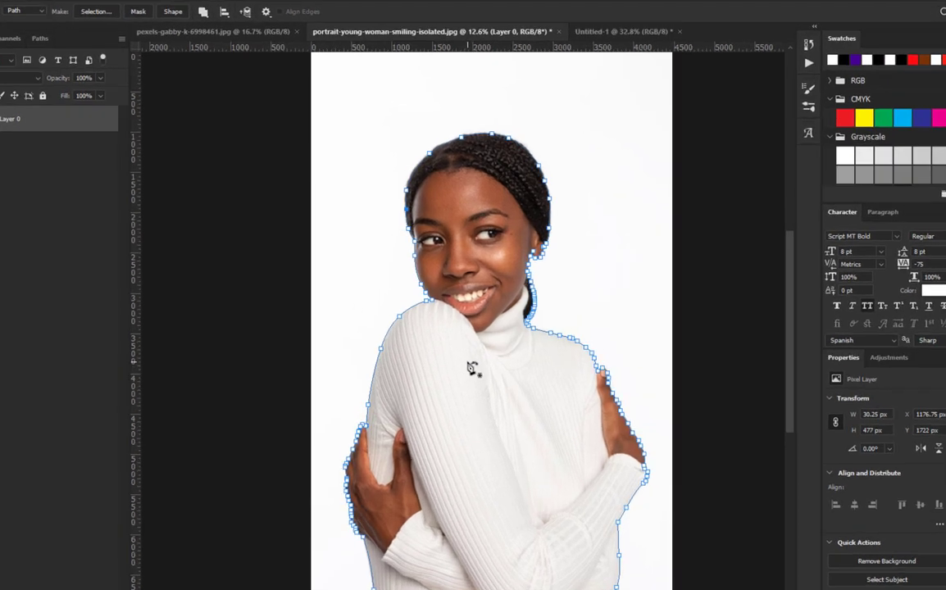
right_click(476, 338)
click(526, 132)
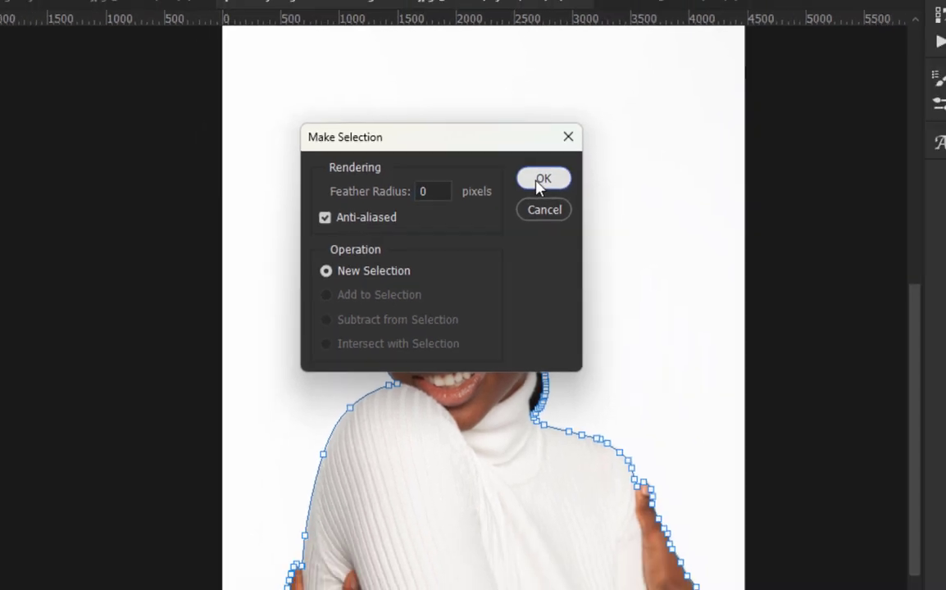
click(541, 180)
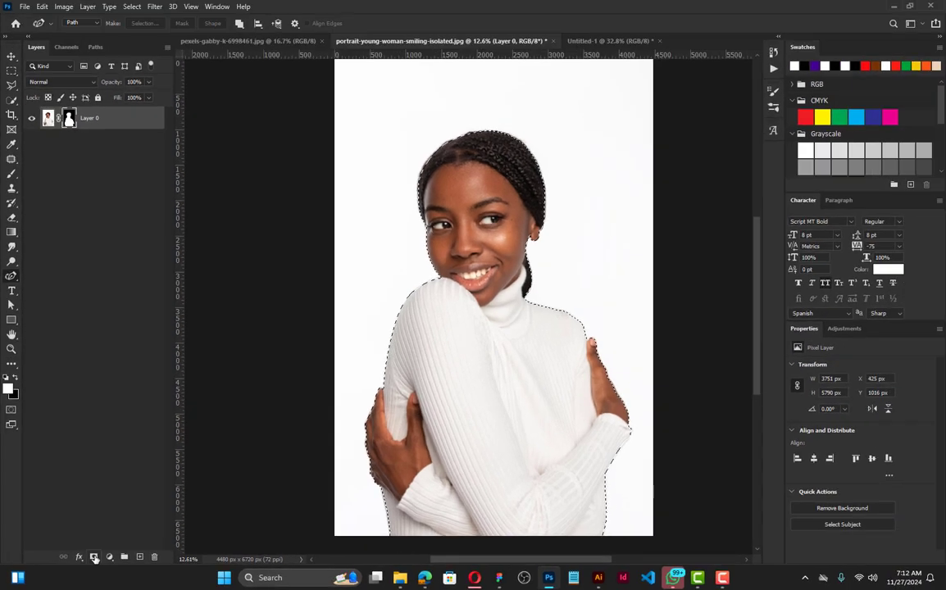
click(163, 534)
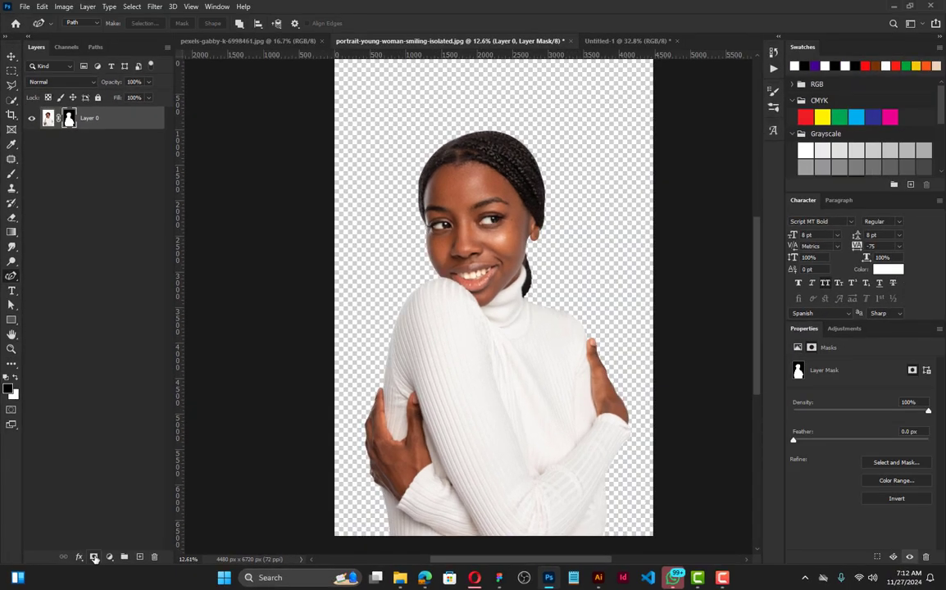
- Copy the path-masked portrait layer into the Untitled-1 document with the Move tool
click(11, 56)
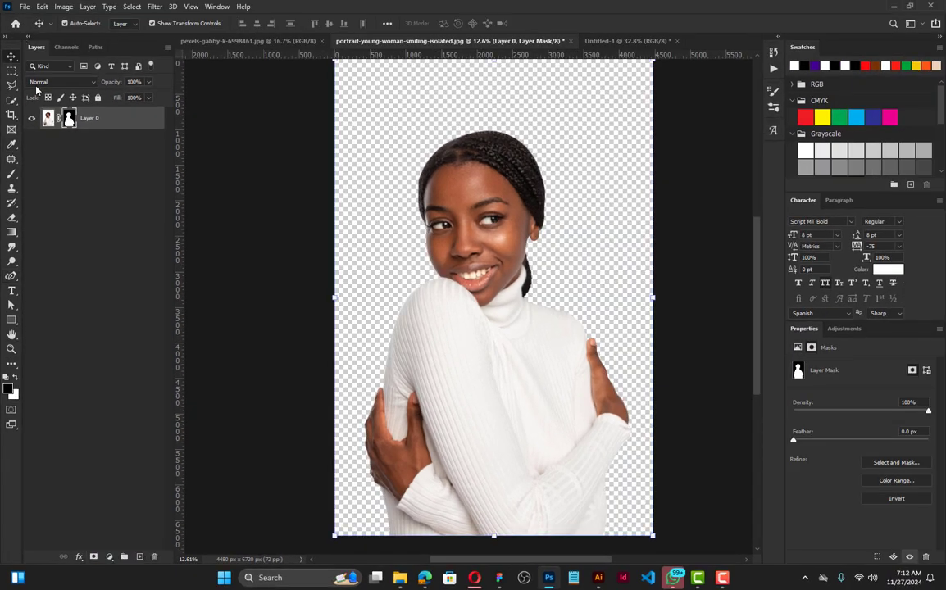
drag(463, 211, 492, 195)
drag(449, 176, 323, 356)
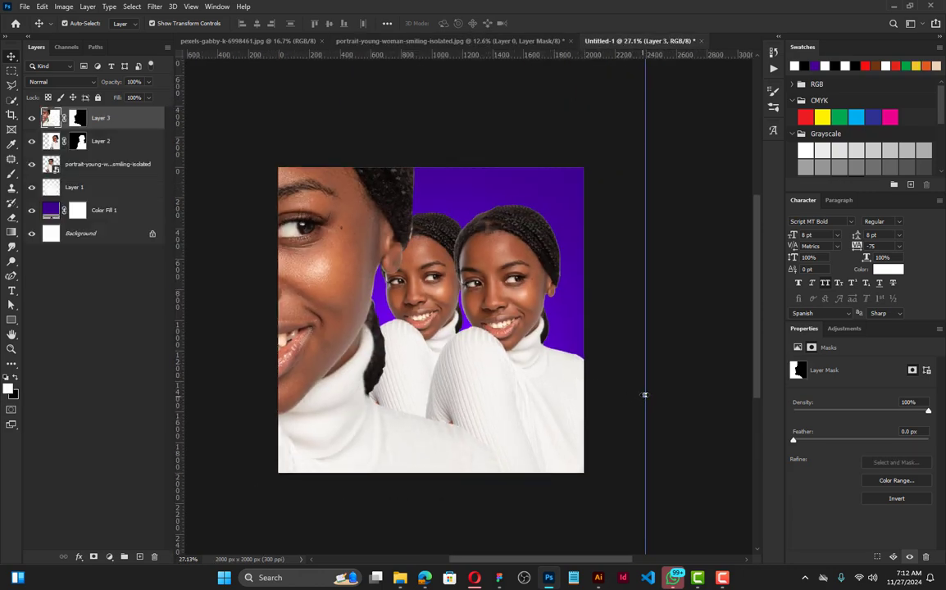
- Scale the copied portrait to 29.79% and position it at the left side of the purple canvas, beside the other two cutouts
drag(646, 395, 401, 400)
drag(317, 344, 369, 314)
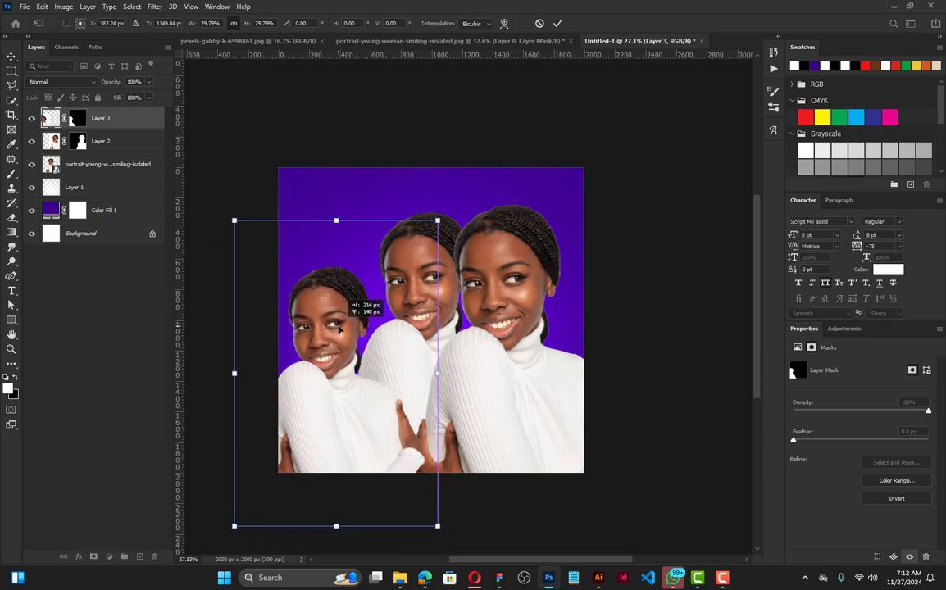
click(558, 23)
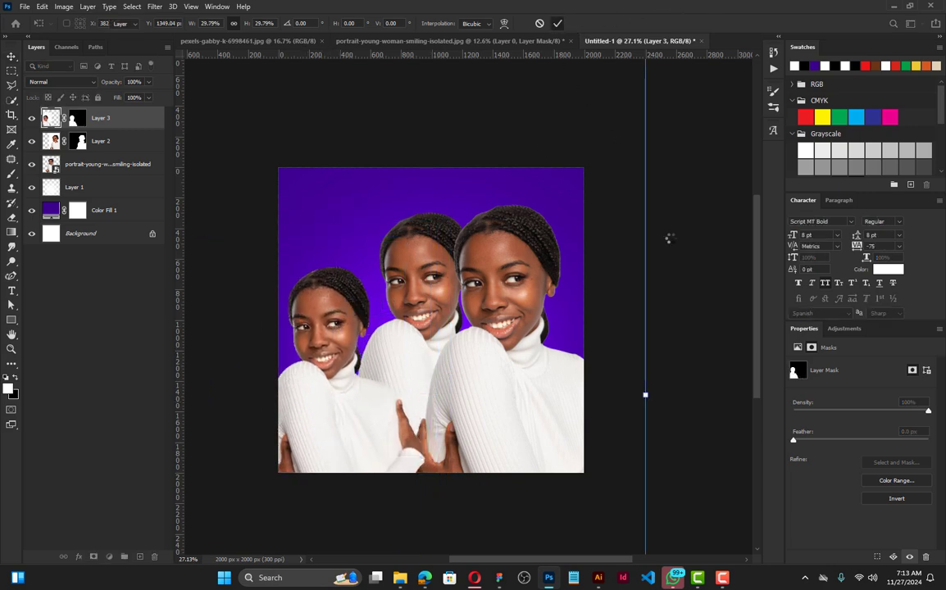
drag(334, 285, 333, 275)
click(645, 255)
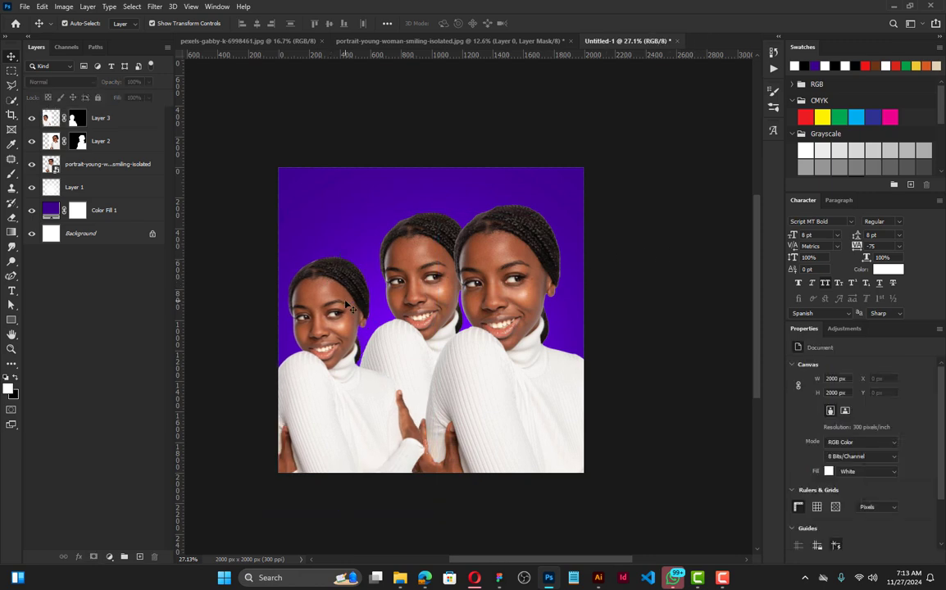